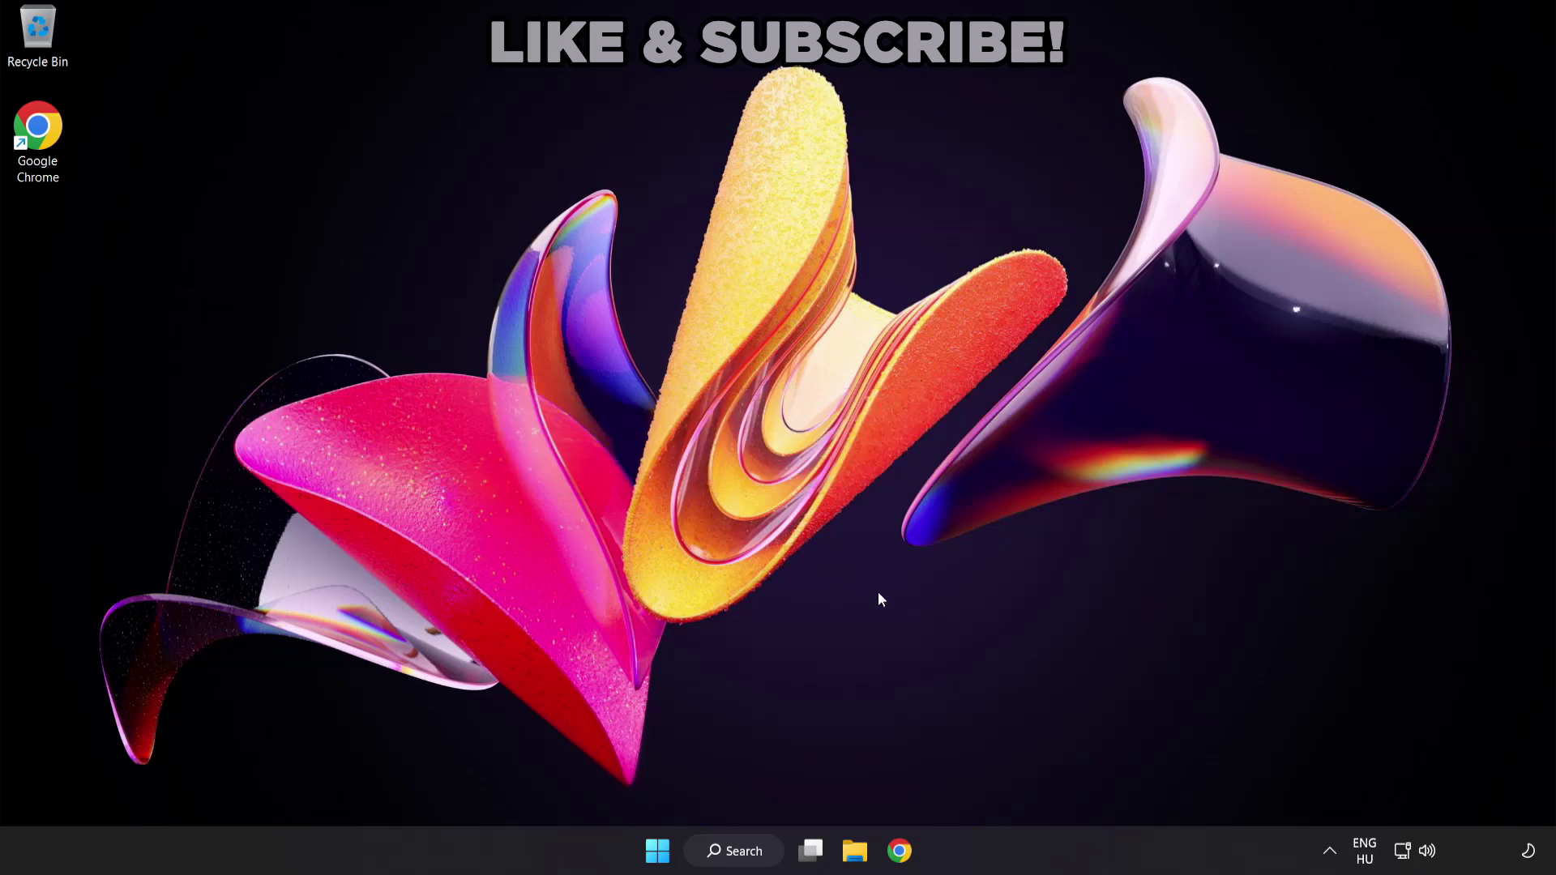
Switch the Quick Settings sound output from CABLE Input to Speakers (High Definition Audio Device).
left_click(1429, 855)
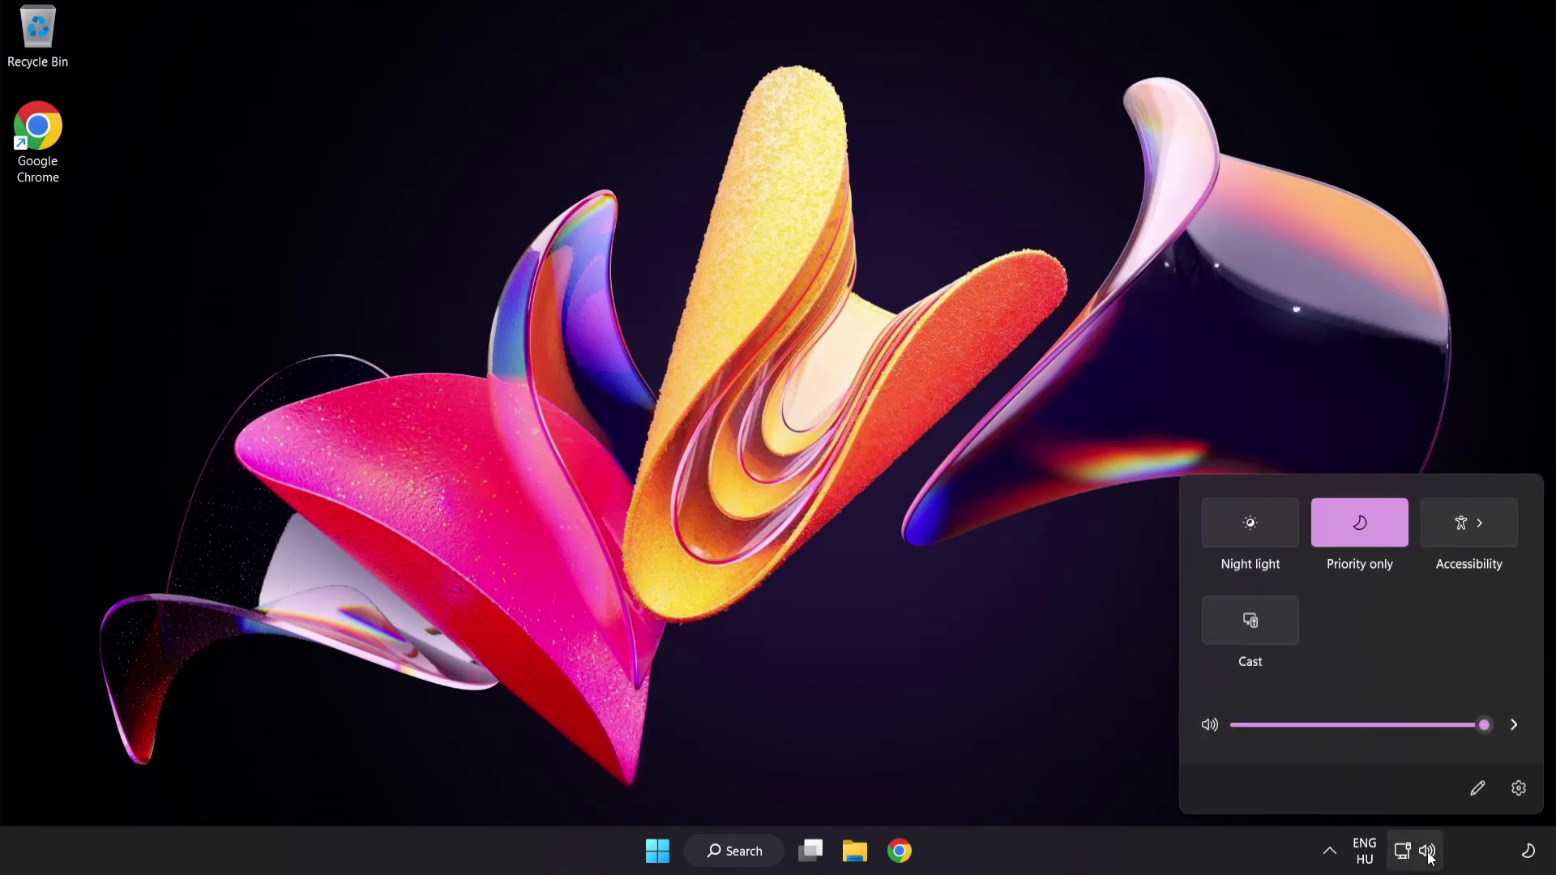
left_click(1513, 726)
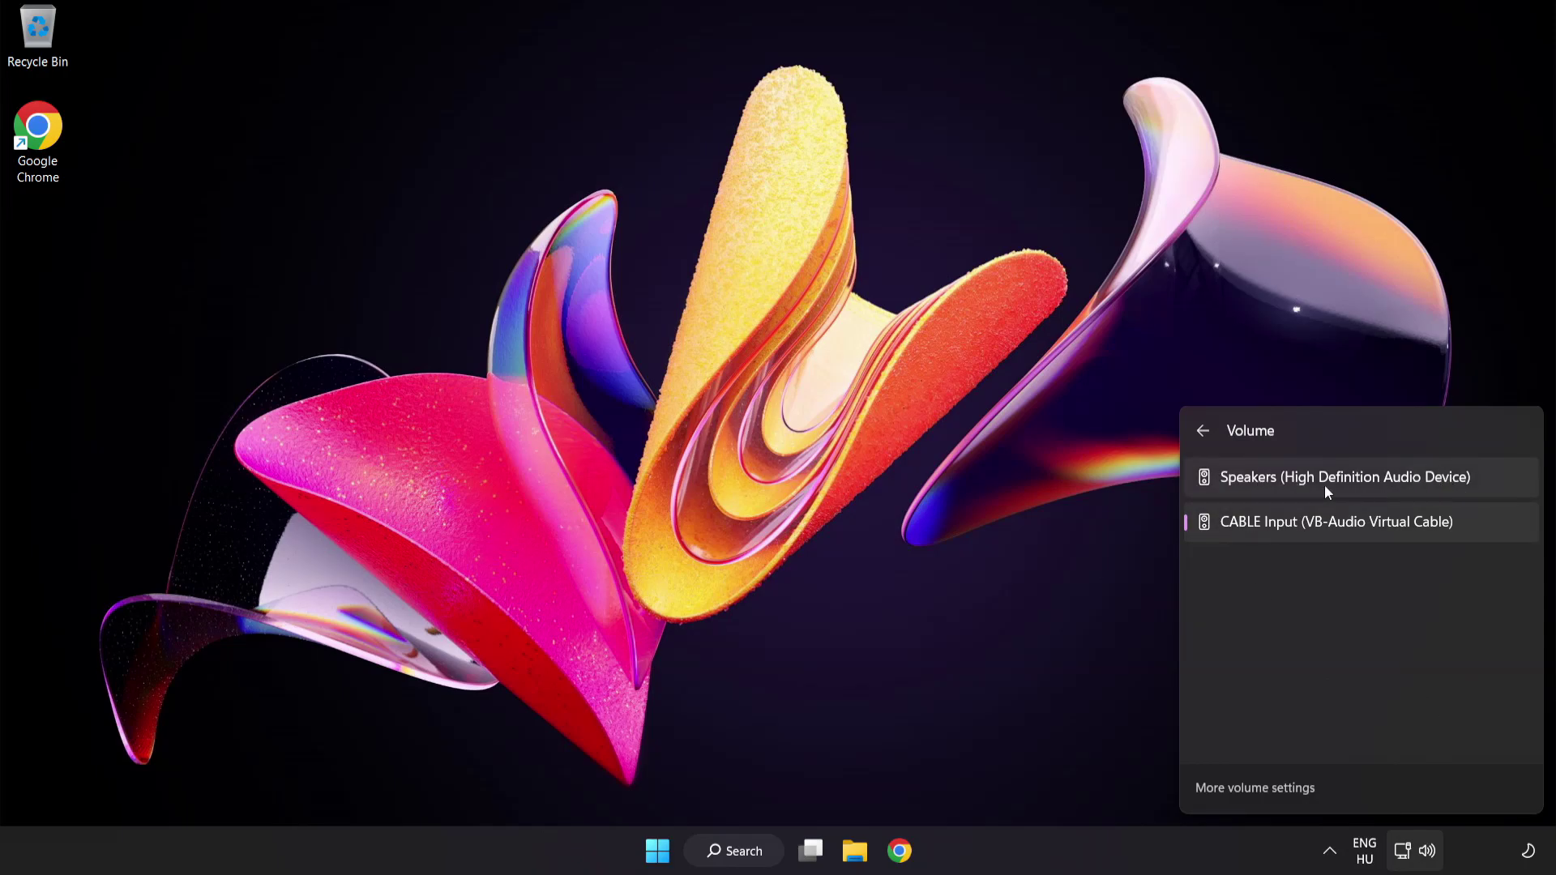
left_click(1487, 482)
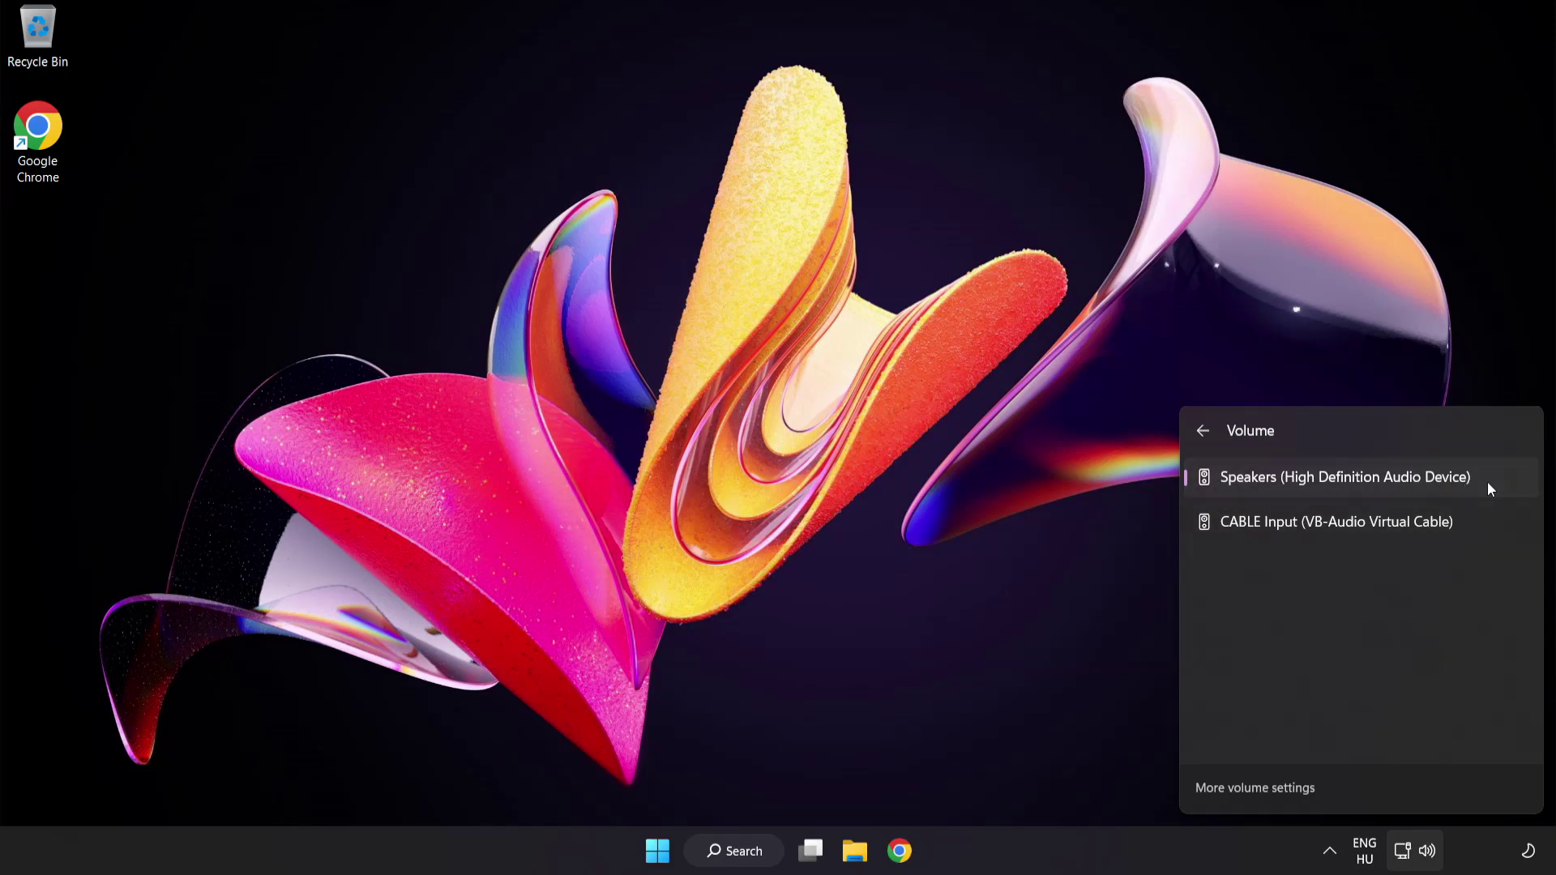
left_click(746, 428)
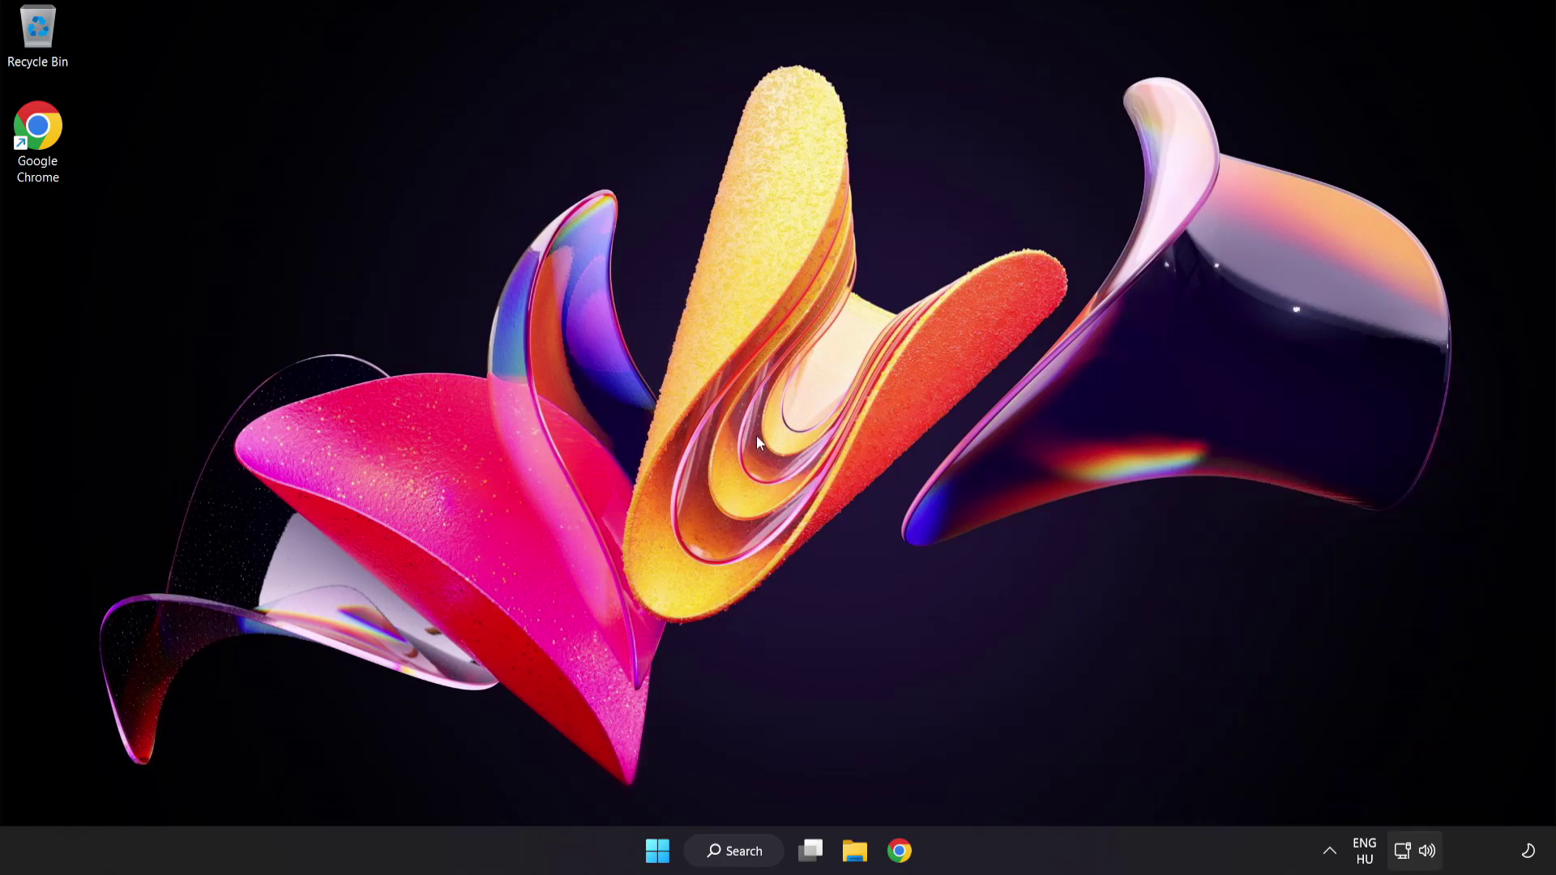
Open the Volume mixer from the tray speaker menu and reset devices and app volumes to defaults.
right_click(1428, 852)
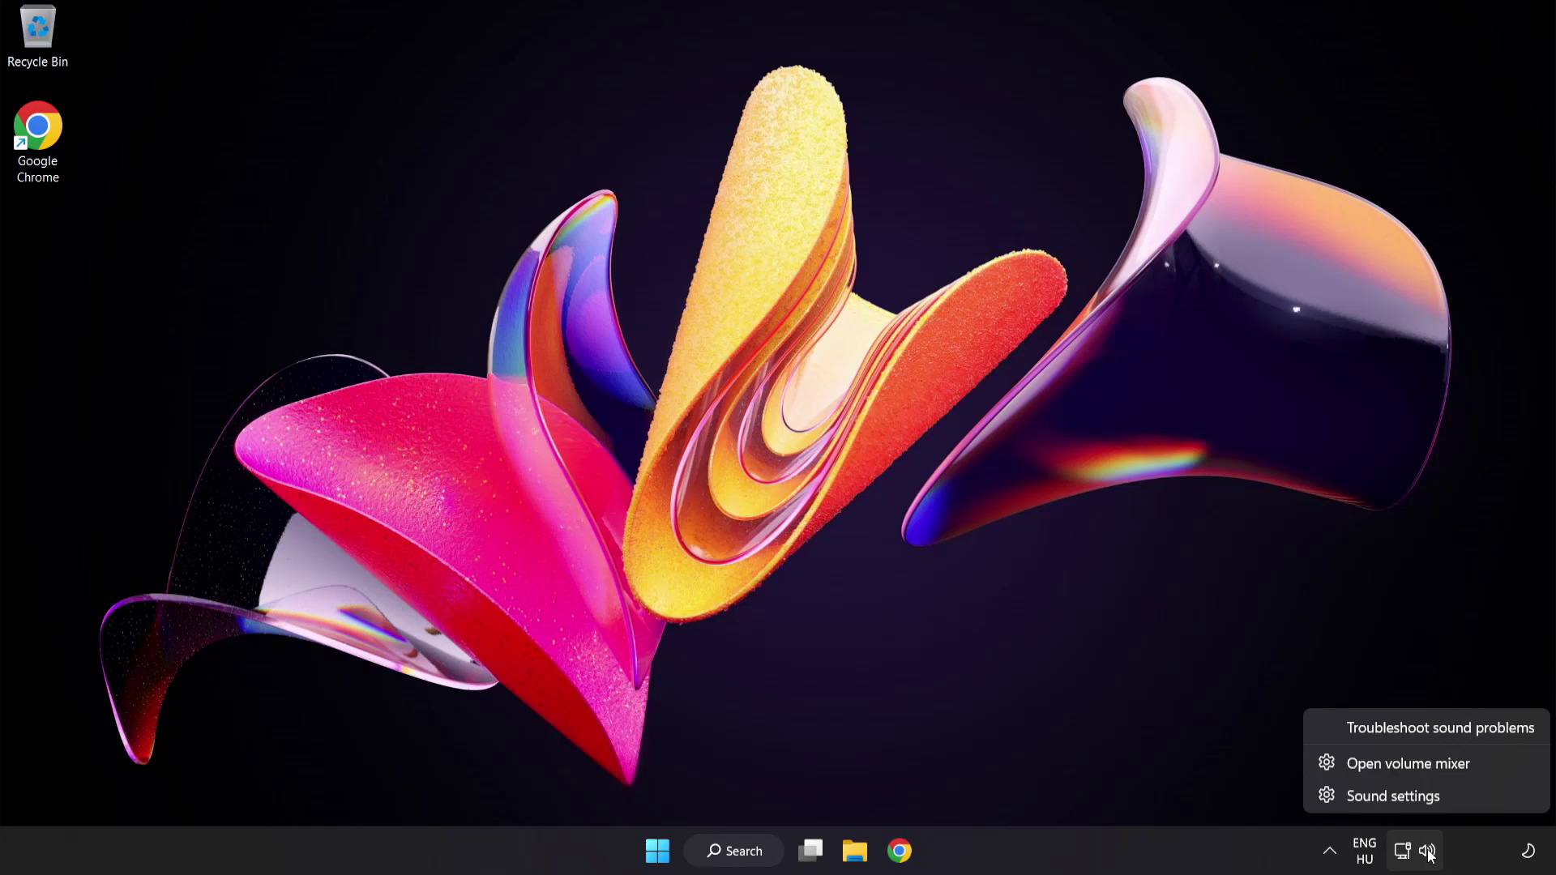
left_click(1496, 772)
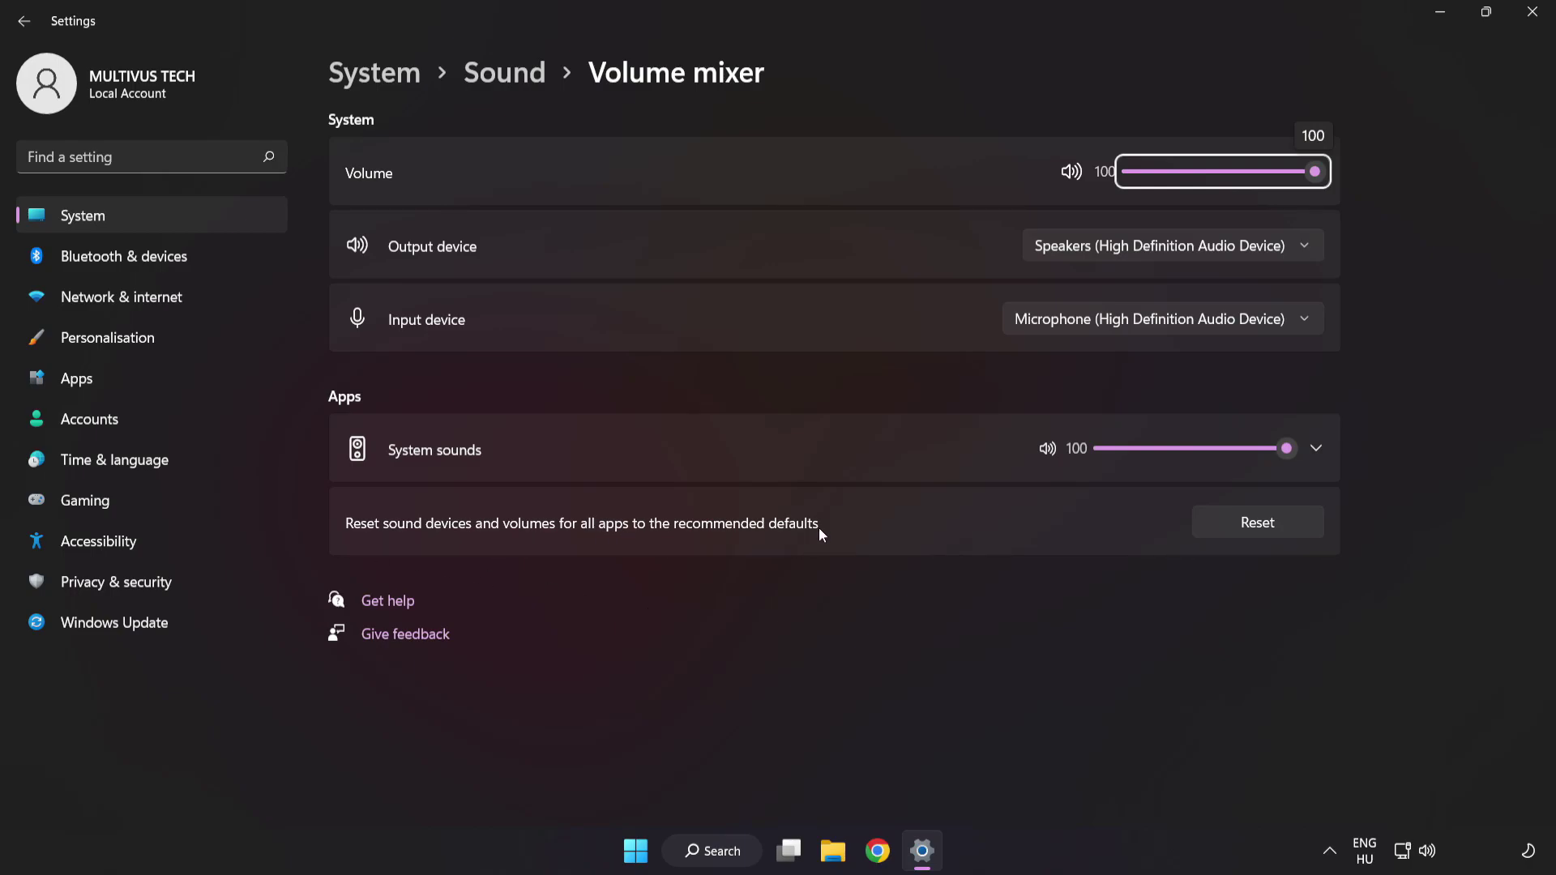
left_click(1290, 535)
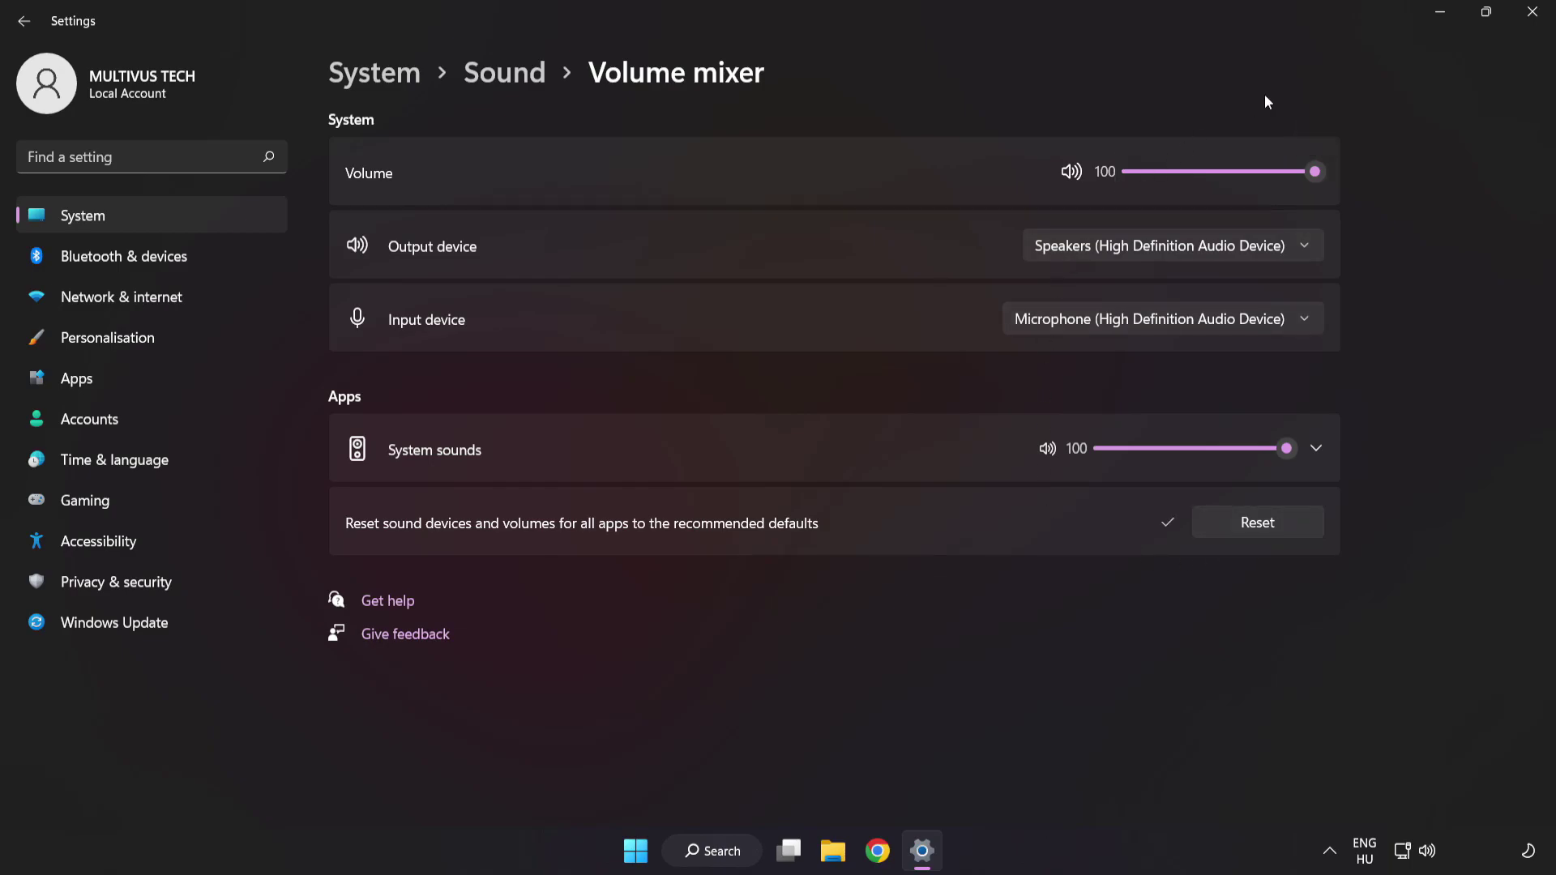
Close the Volume mixer and open System > Sound, leaving output volume at 100 and scrolling to Advanced.
left_click(1533, 18)
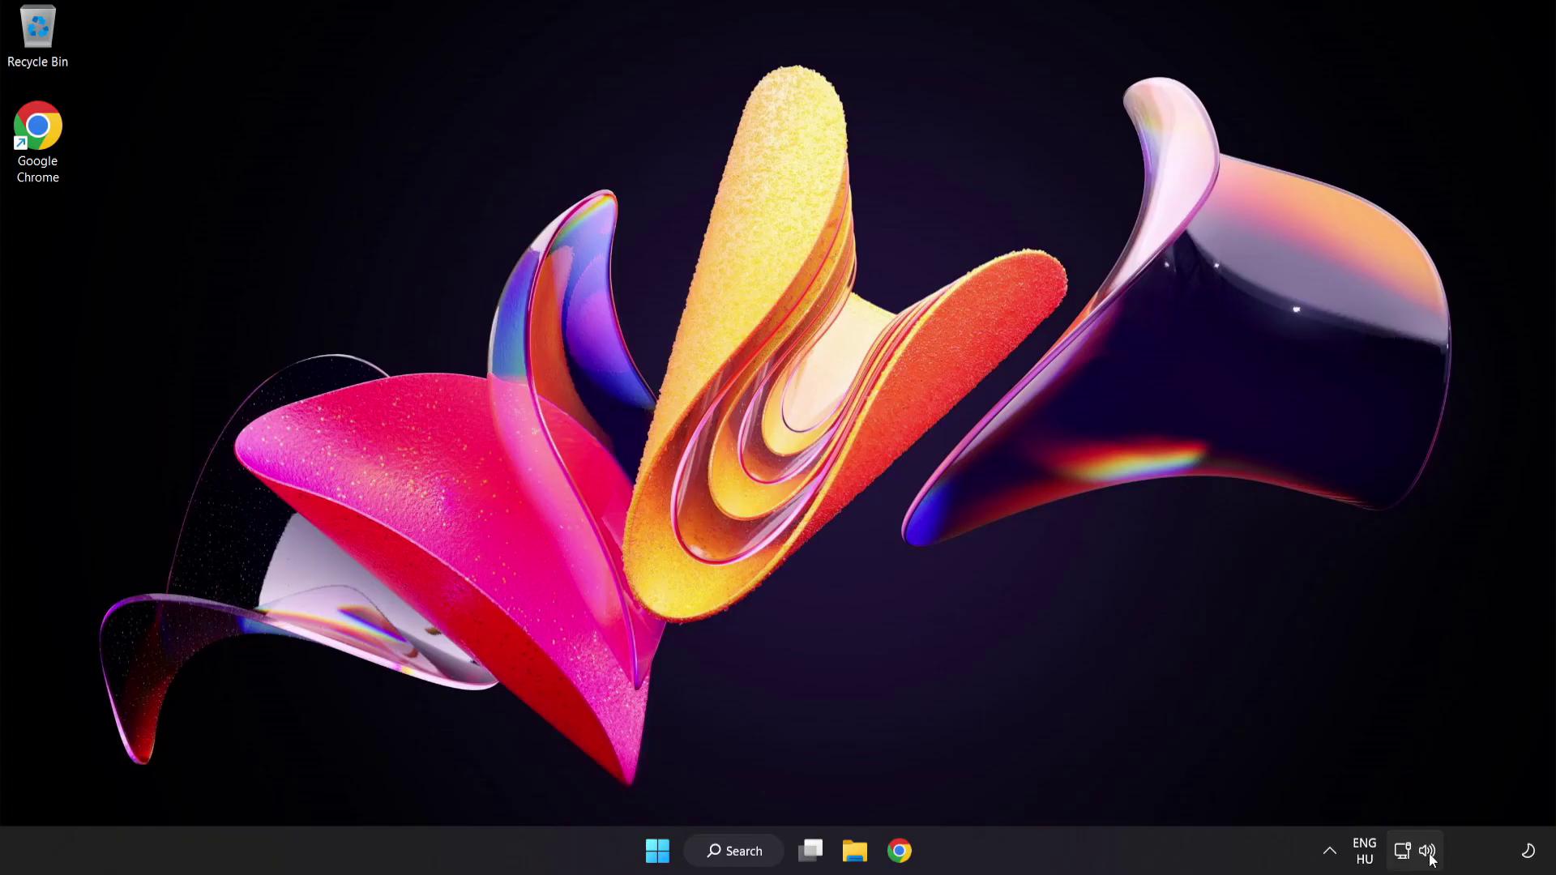
right_click(1429, 853)
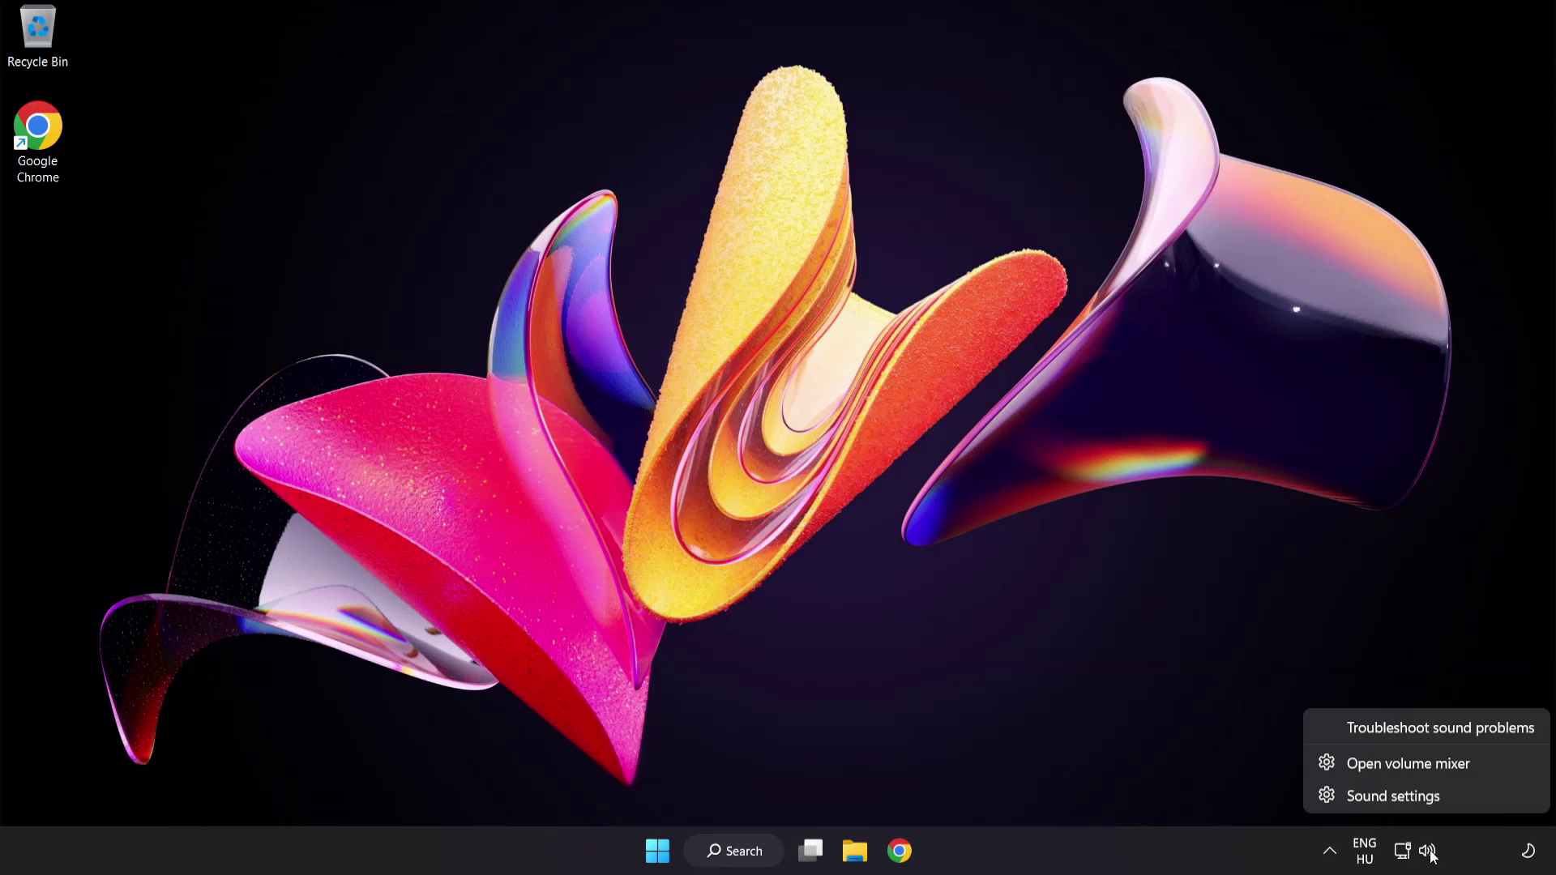
left_click(1444, 799)
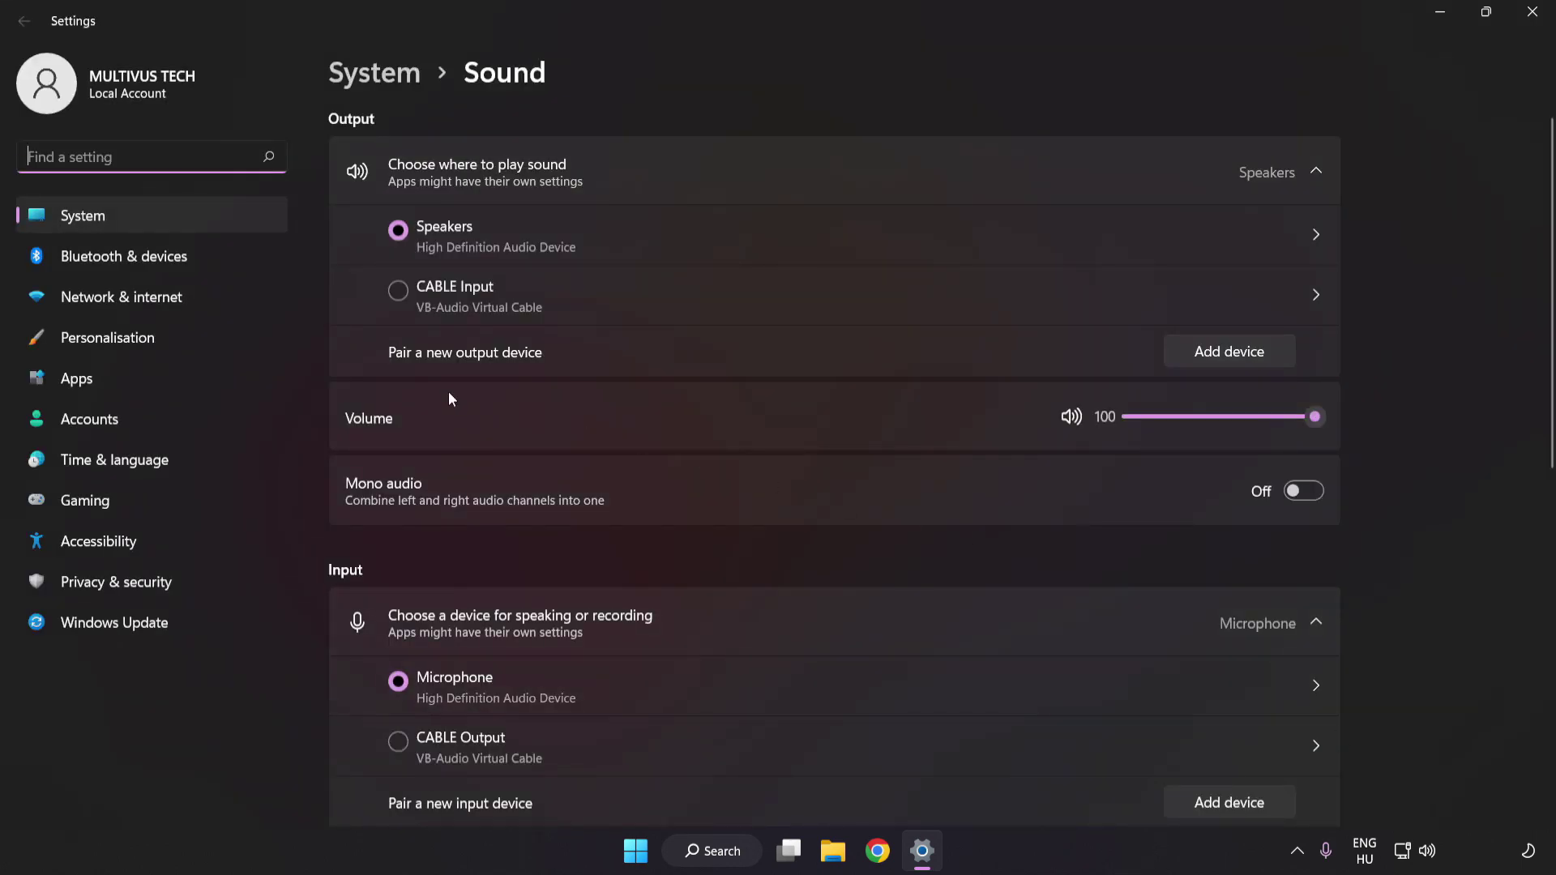
left_click_drag(1297, 420, 1460, 423)
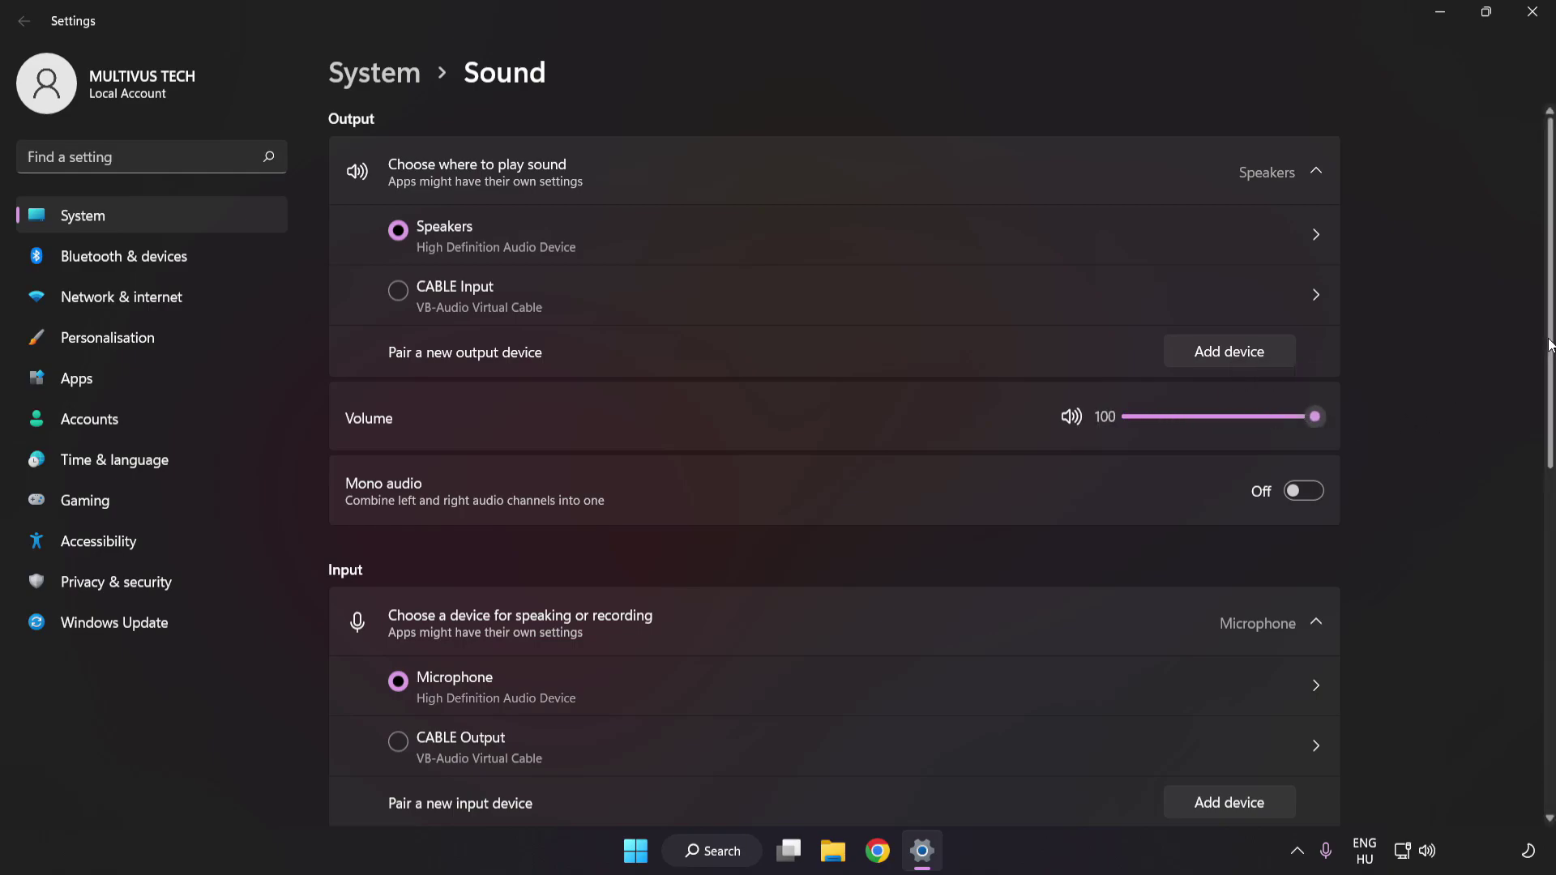
scroll(1532, 549, "down", 5)
scroll(1531, 543, "down", 3)
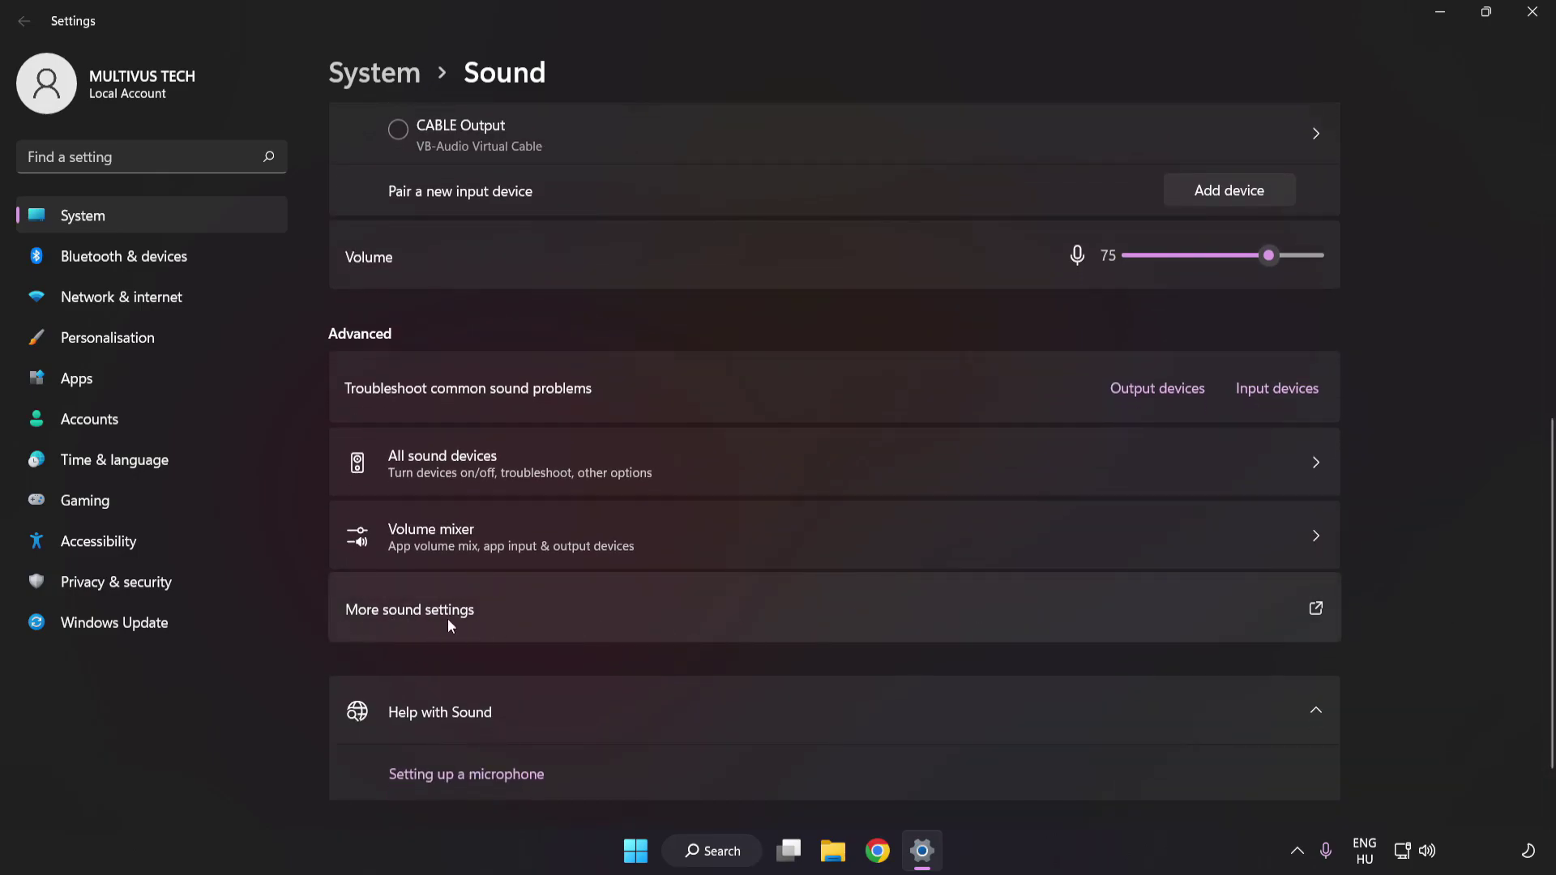
In the classic Sound dialog's Playback tab, disable the CABLE Input device.
left_click(717, 610)
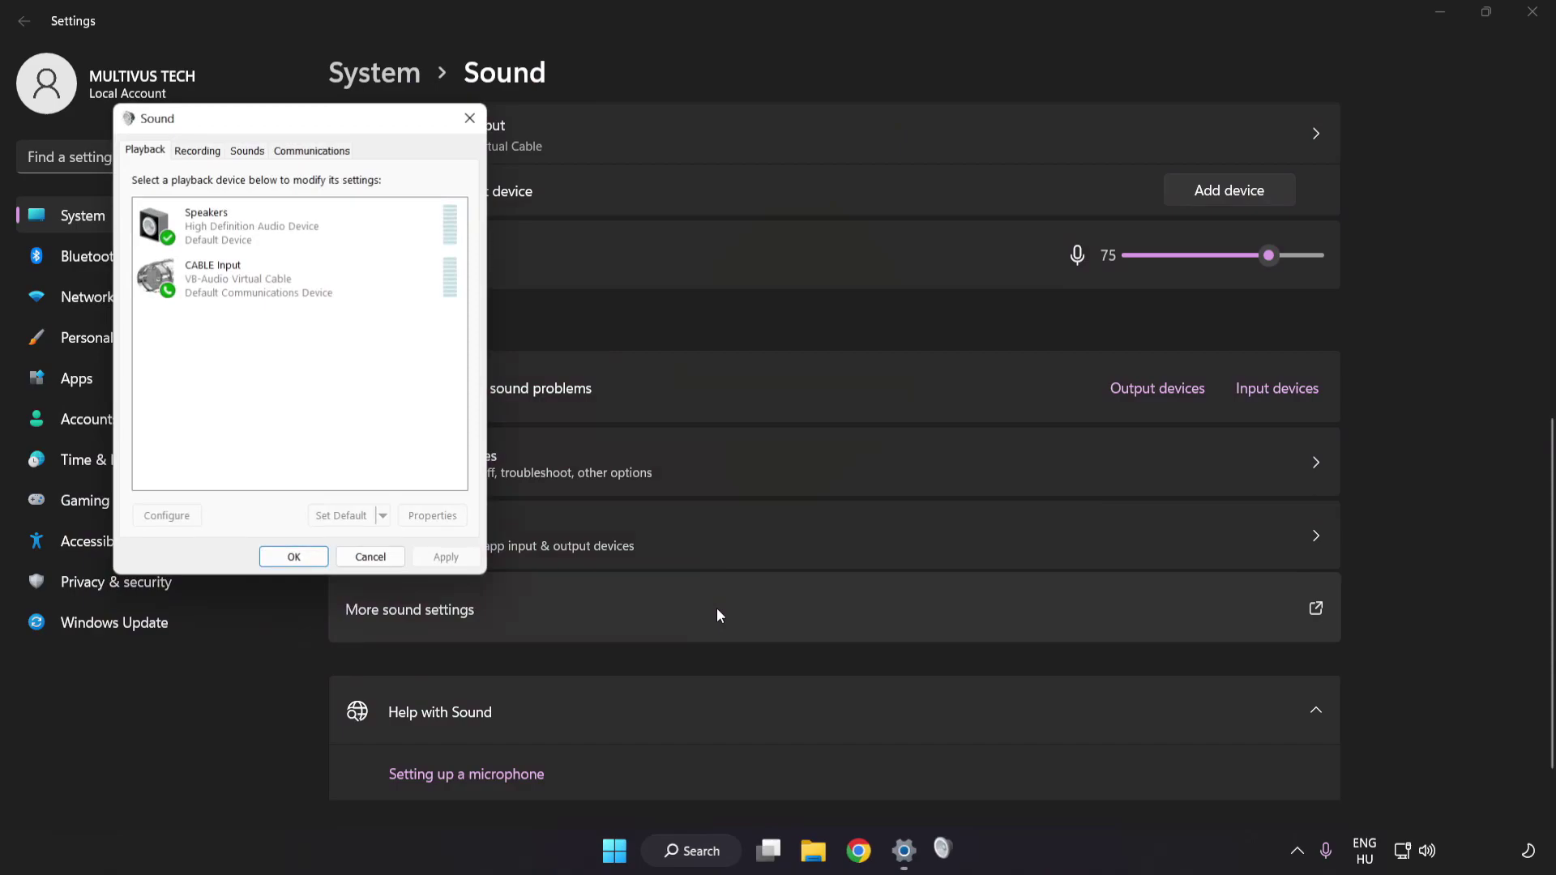
left_click_drag(306, 124, 780, 231)
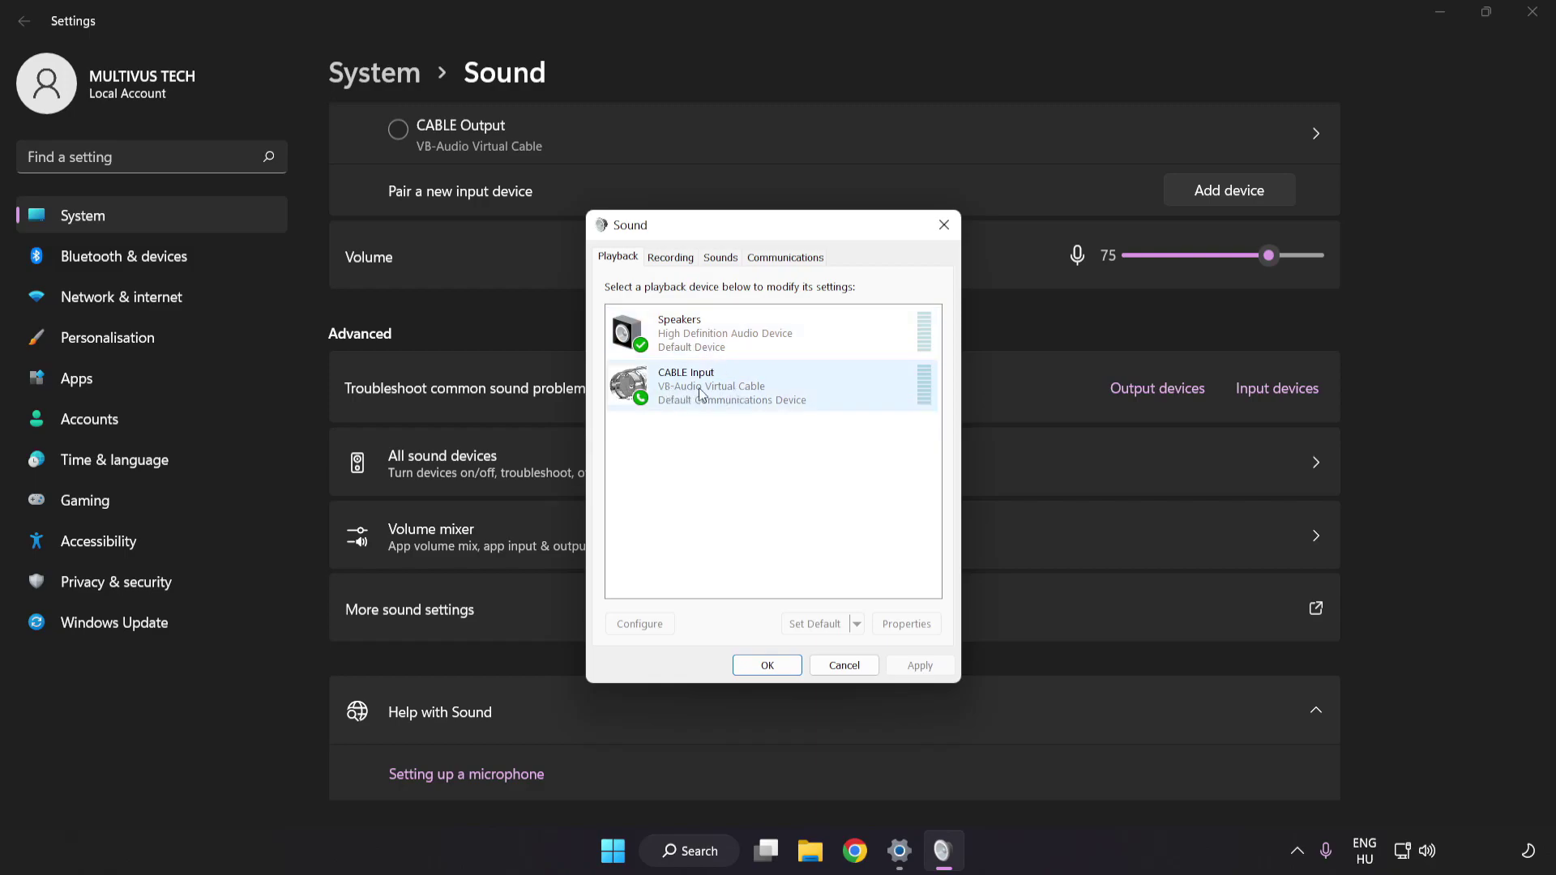
right_click(757, 388)
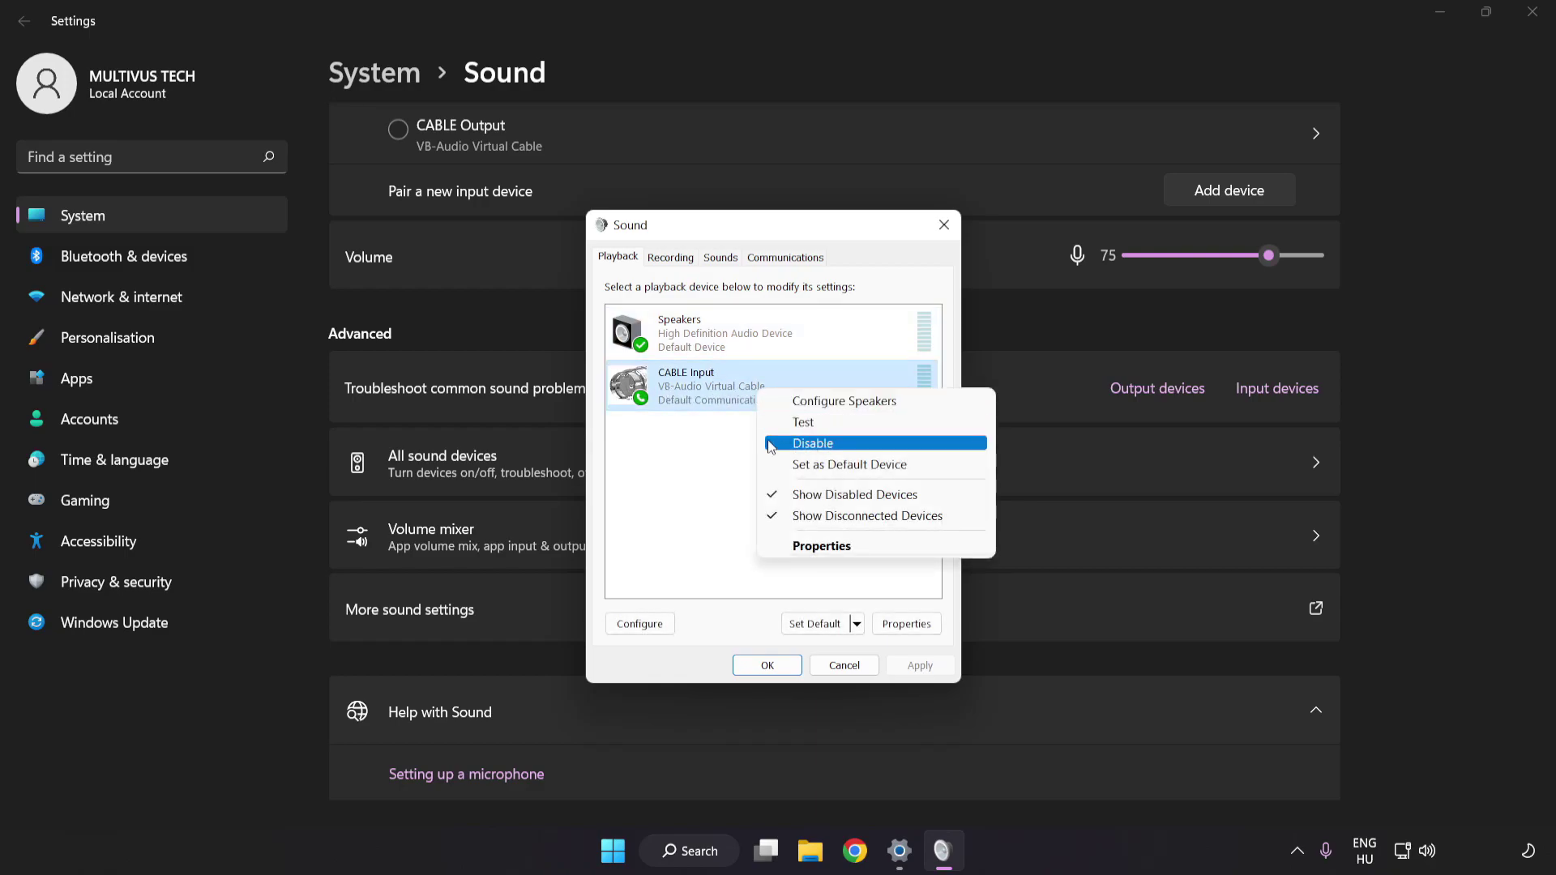
left_click(832, 444)
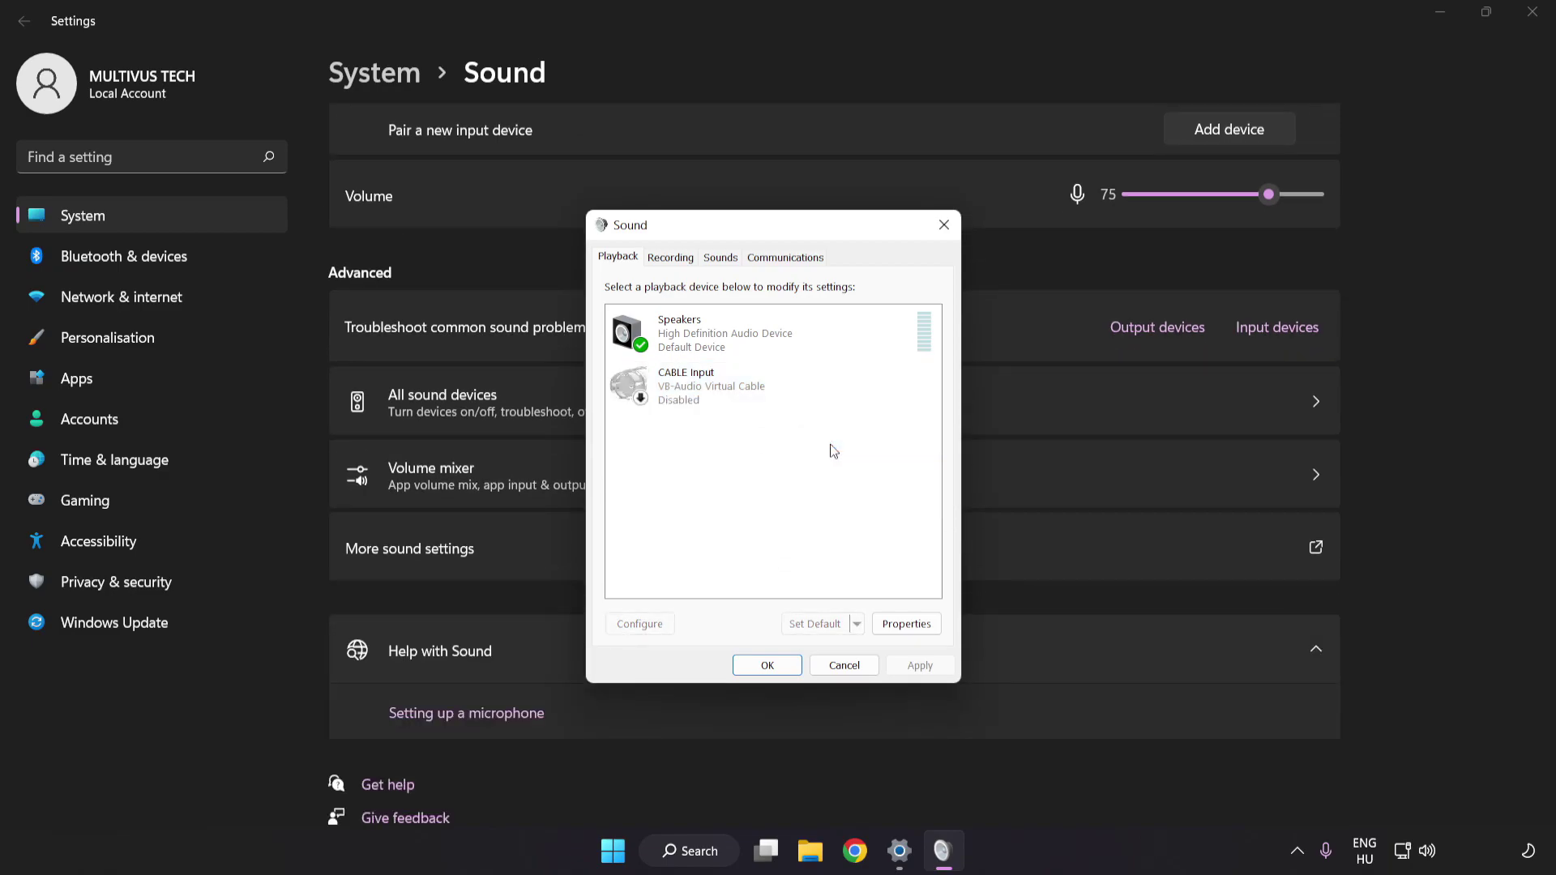
Set up Speakers as 7.1 Surround, keeping all optional and full-range speakers enabled.
left_click(728, 343)
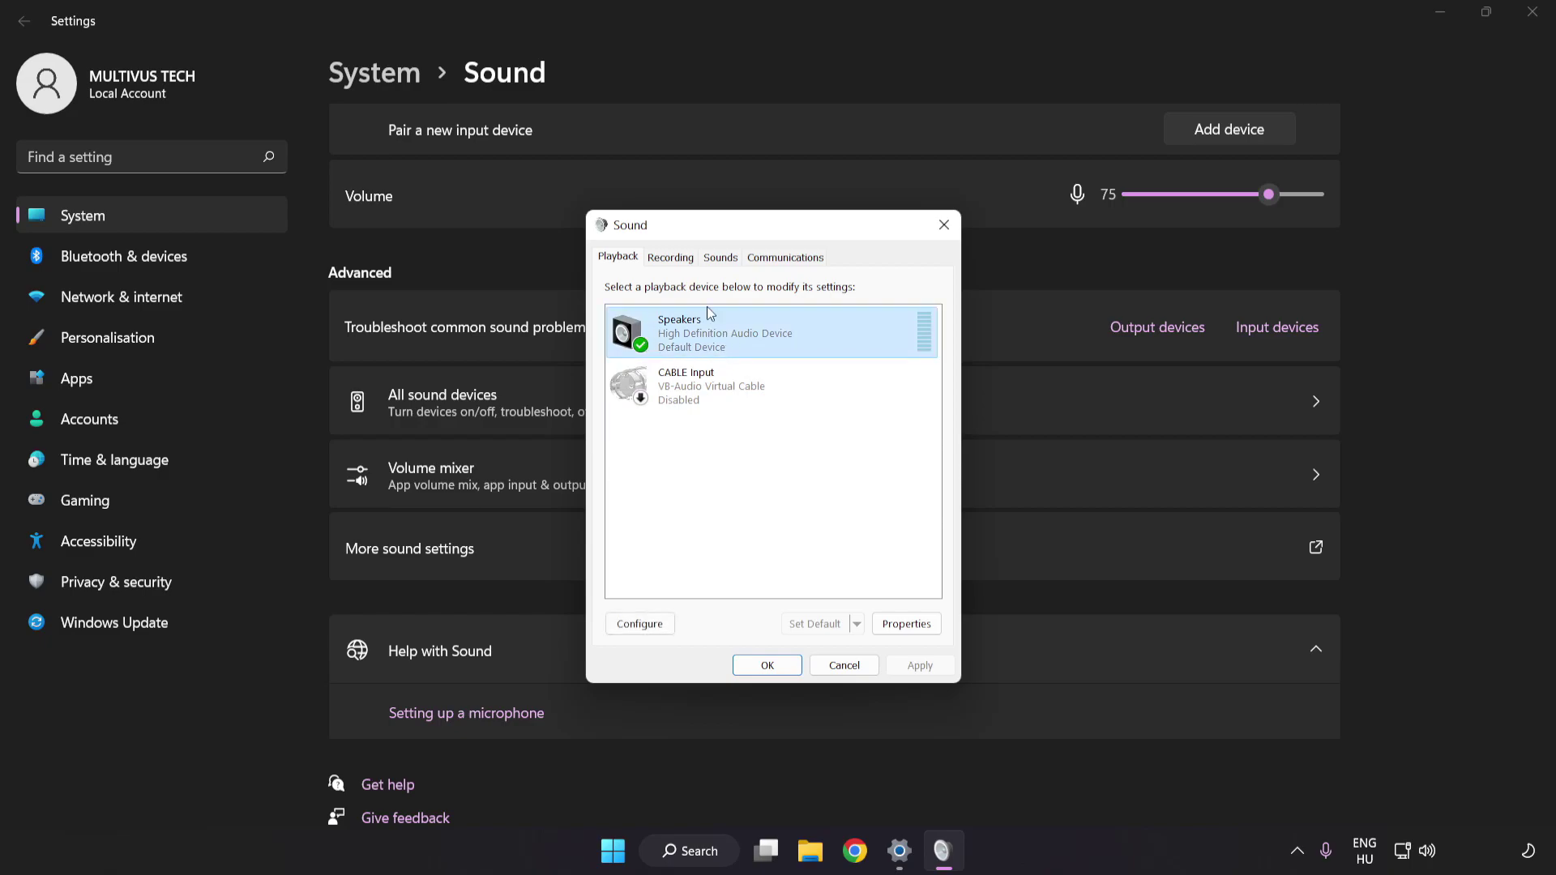
right_click(811, 333)
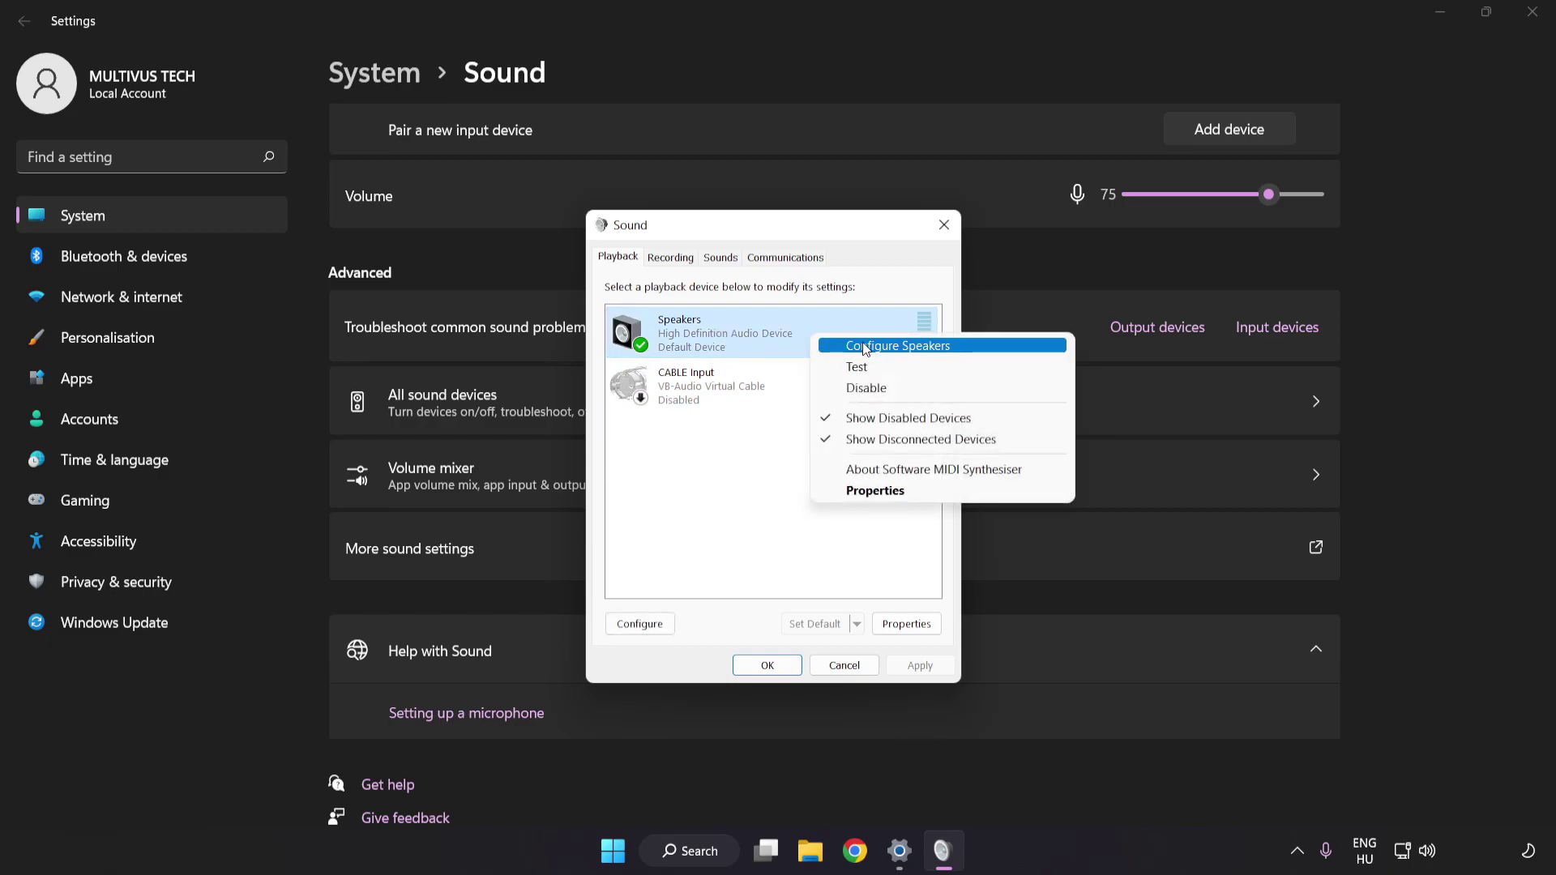
left_click(967, 355)
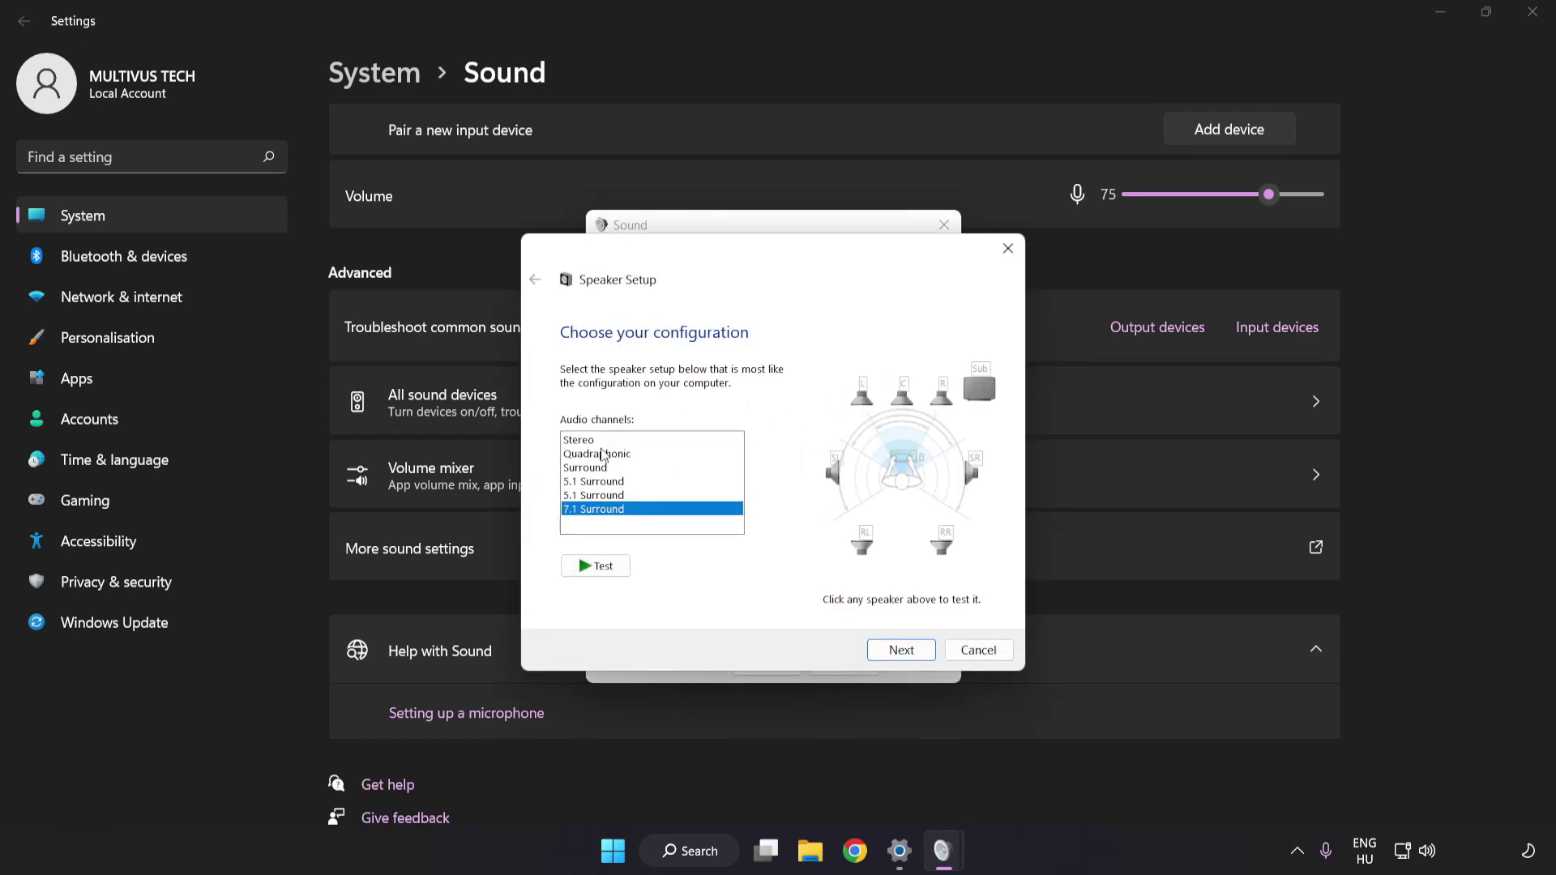
left_click_drag(602, 454, 604, 510)
left_click(903, 651)
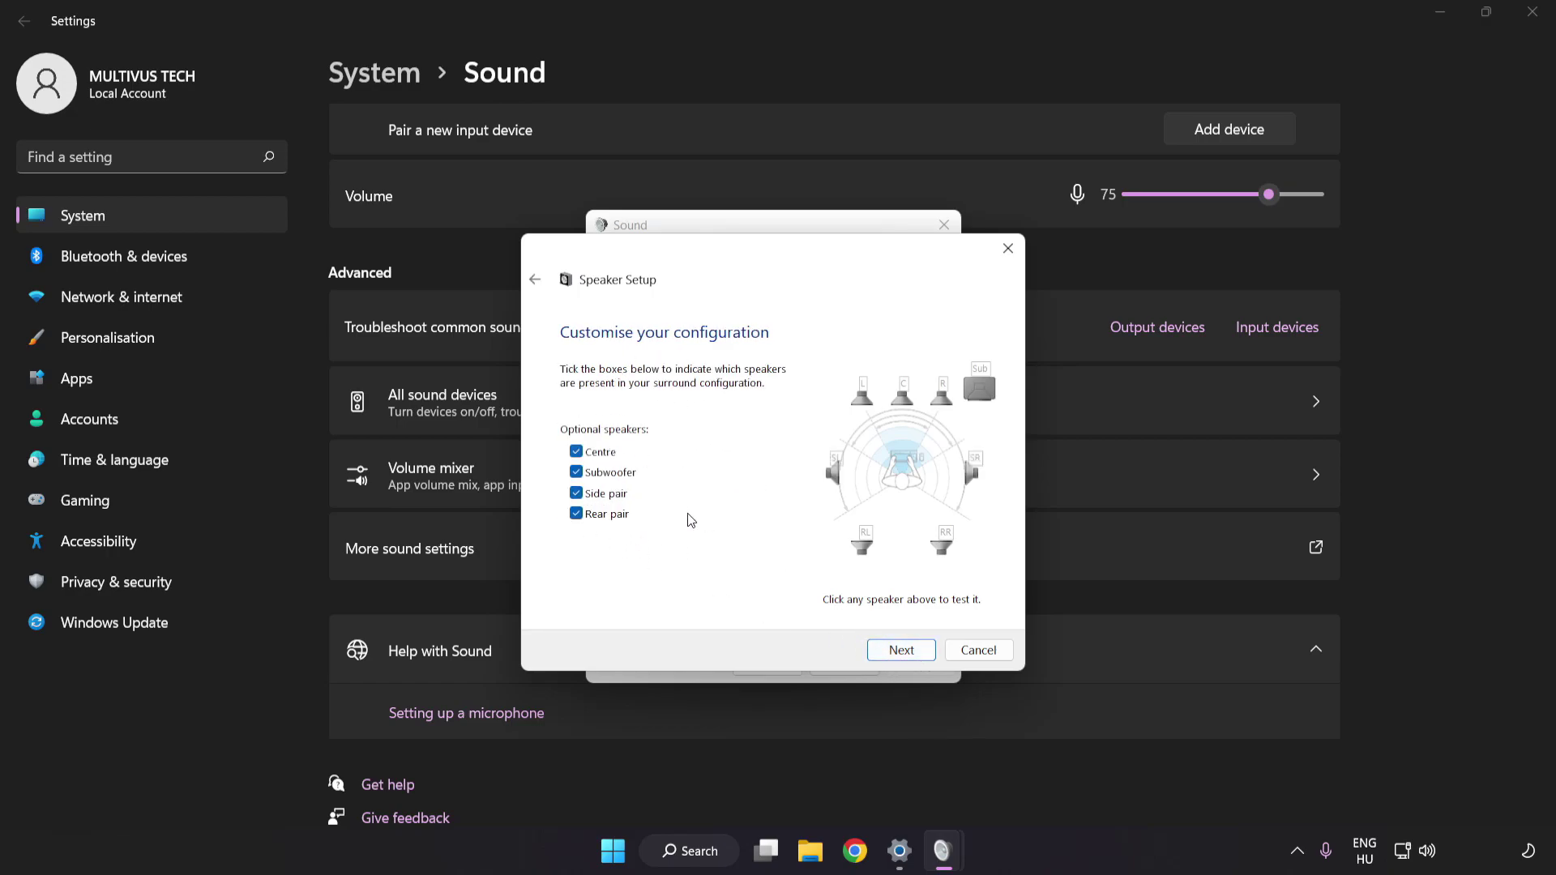
left_click(902, 650)
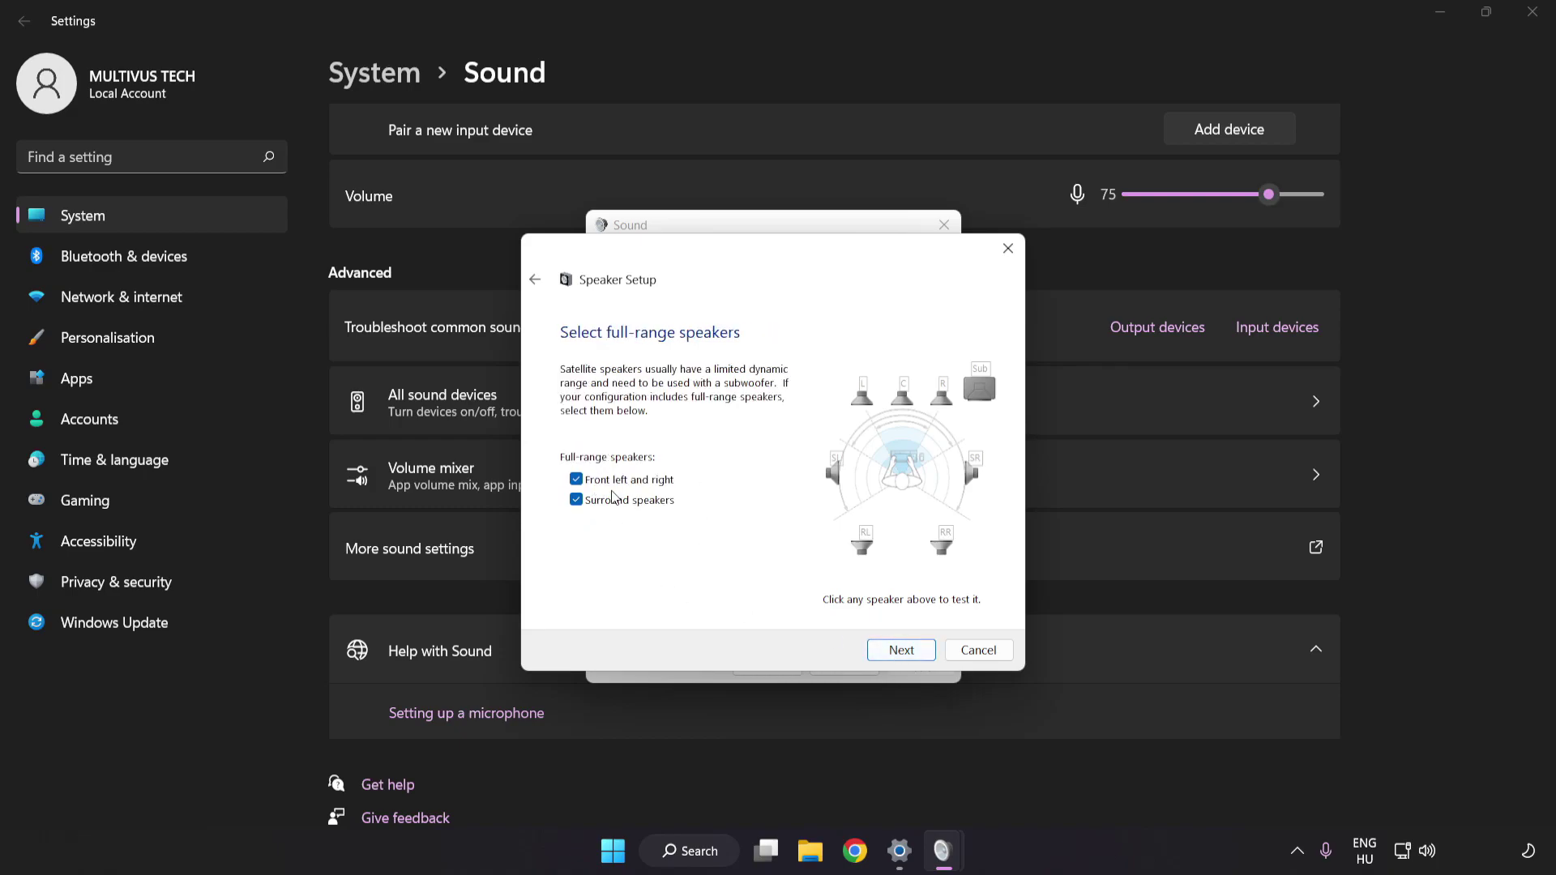
left_click(891, 652)
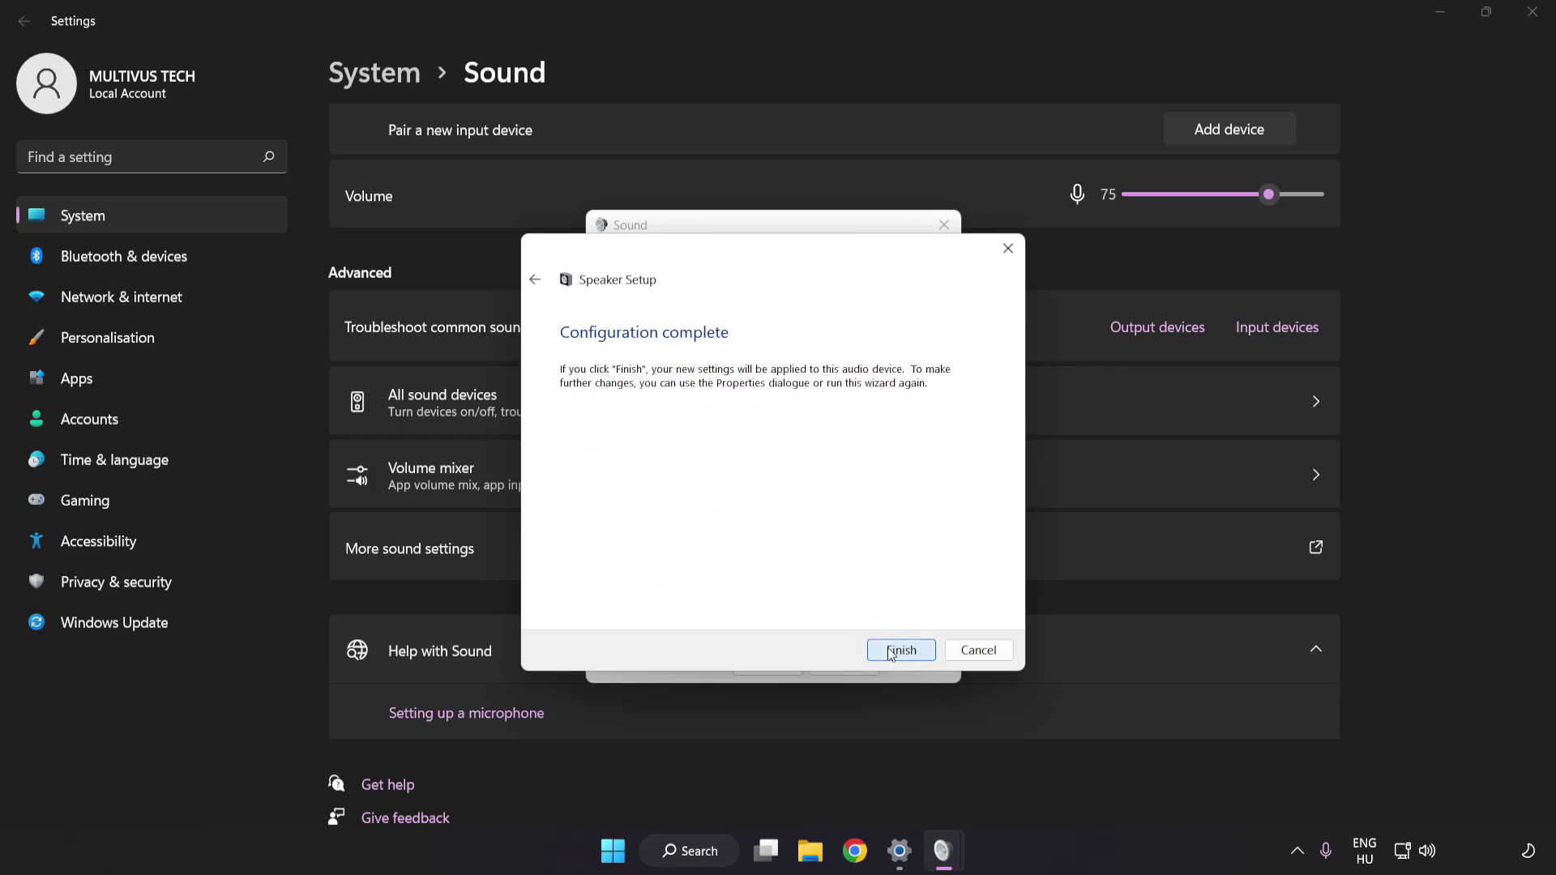
left_click(892, 652)
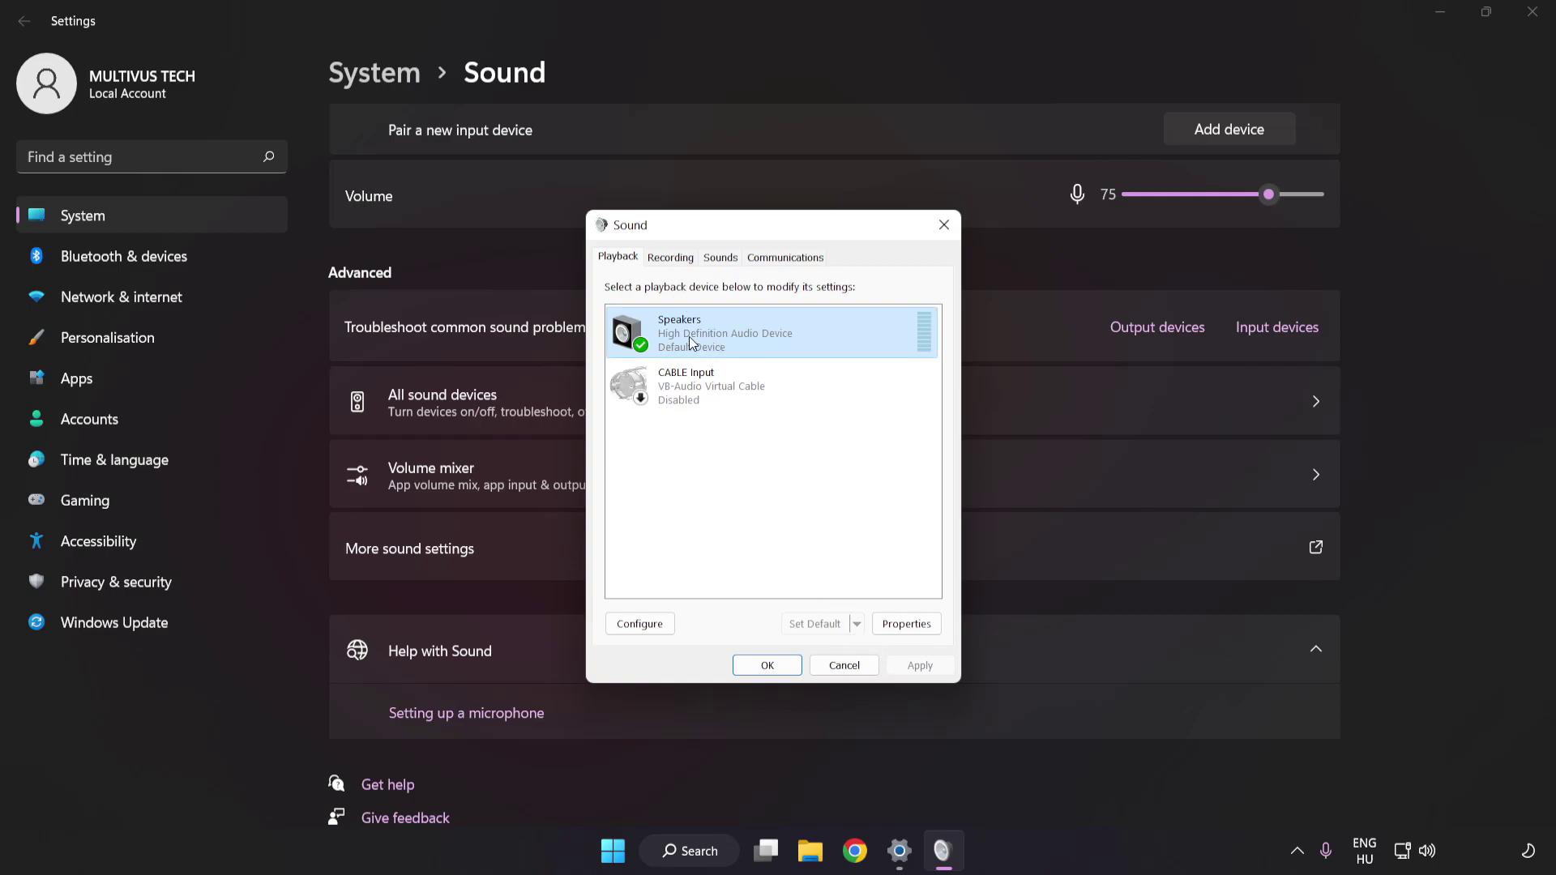
In Speakers Properties, tick Disable all enhancements on the Enhancements tab and apply.
left_click(907, 624)
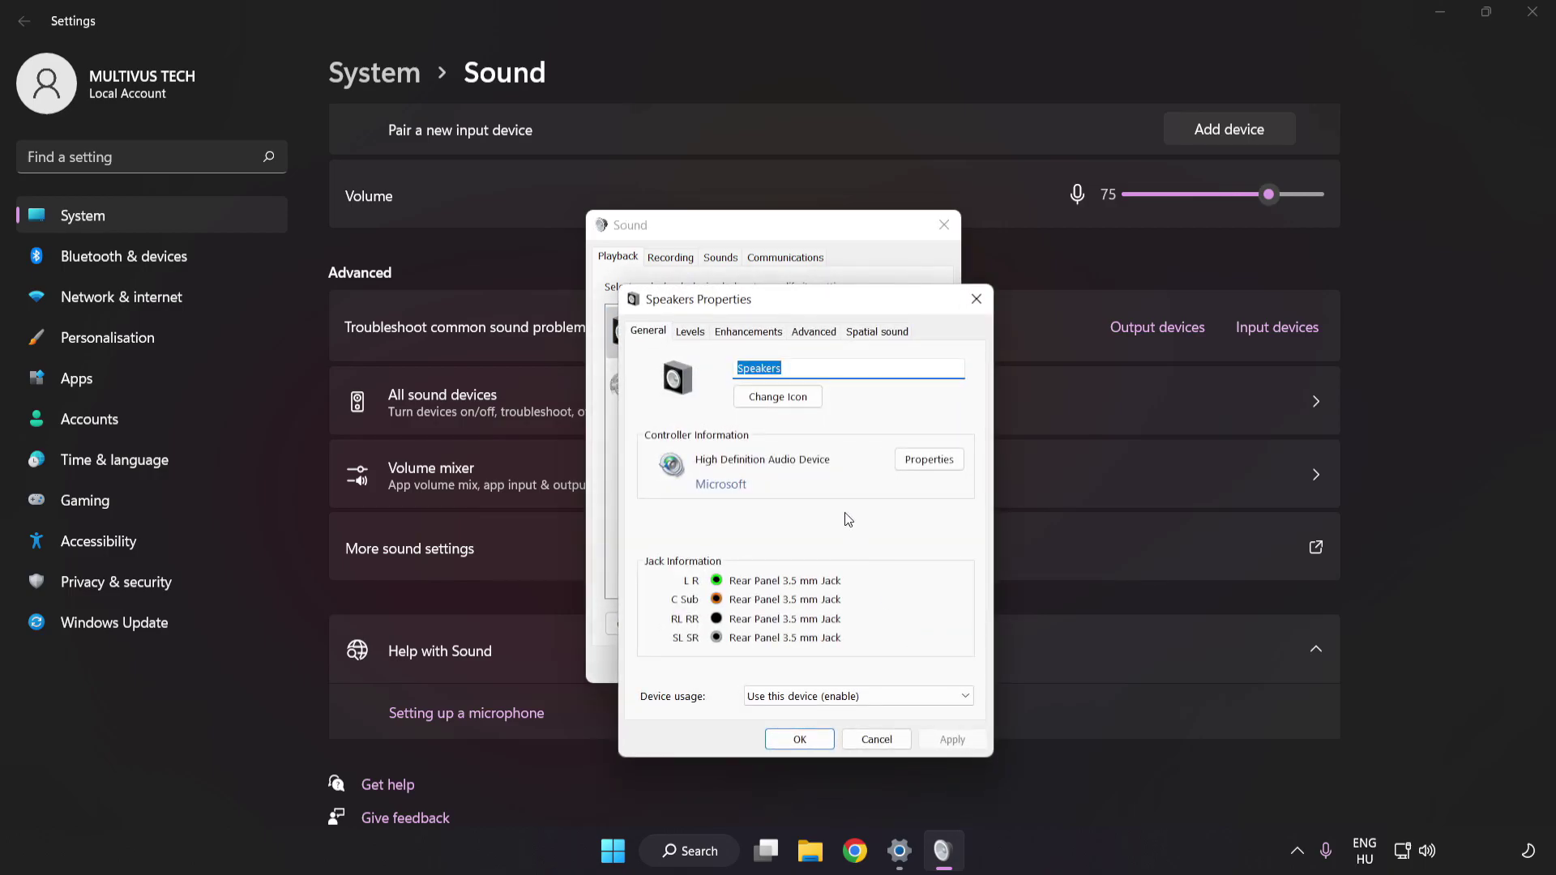
left_click_drag(775, 271, 763, 245)
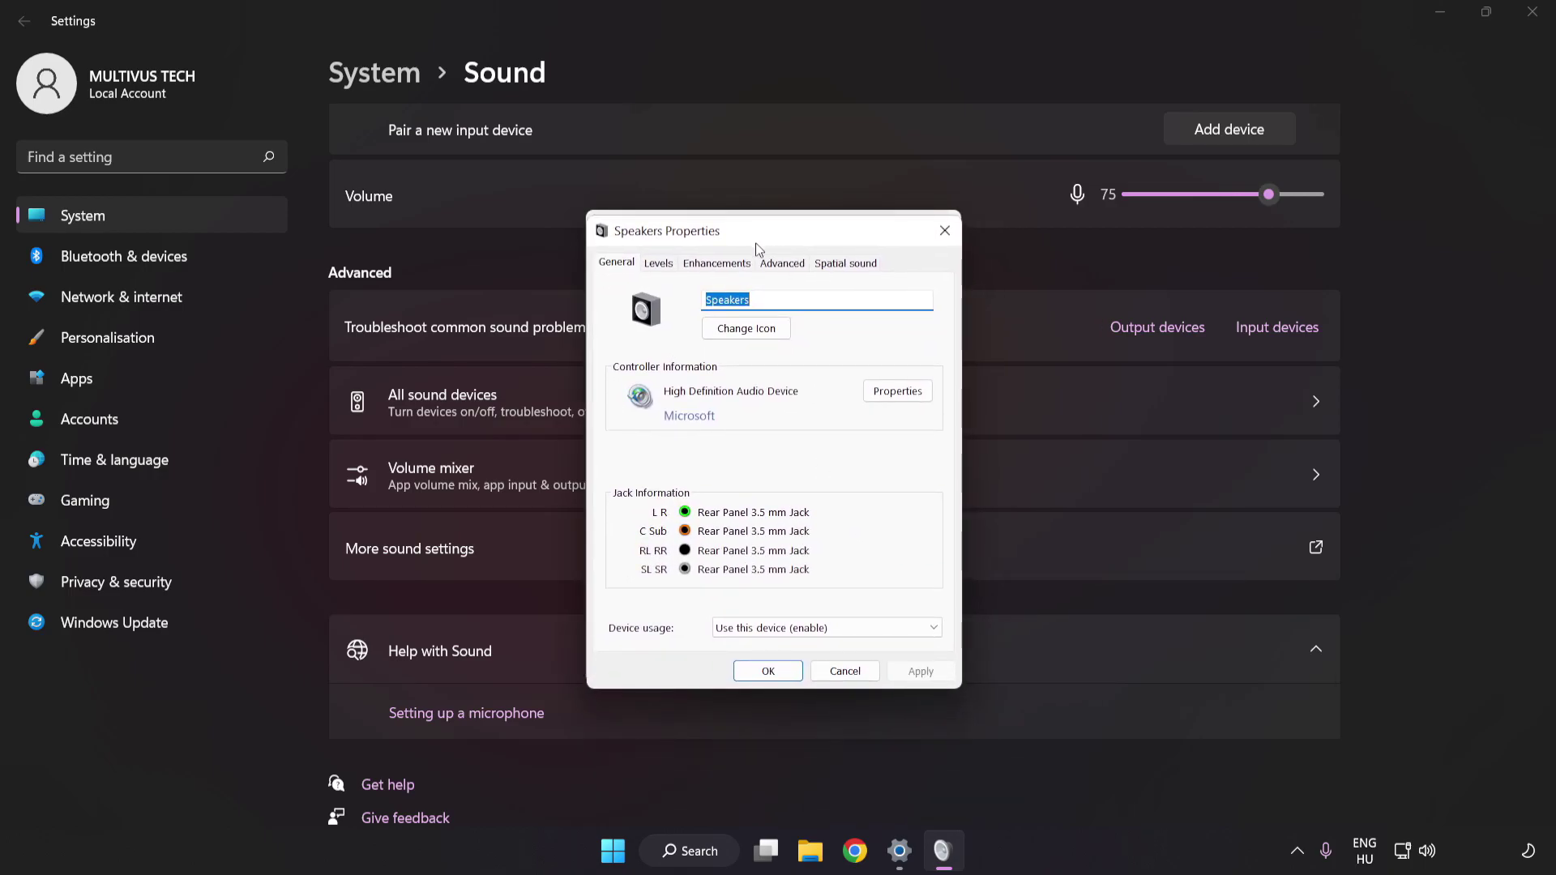
left_click(703, 264)
left_click(619, 347)
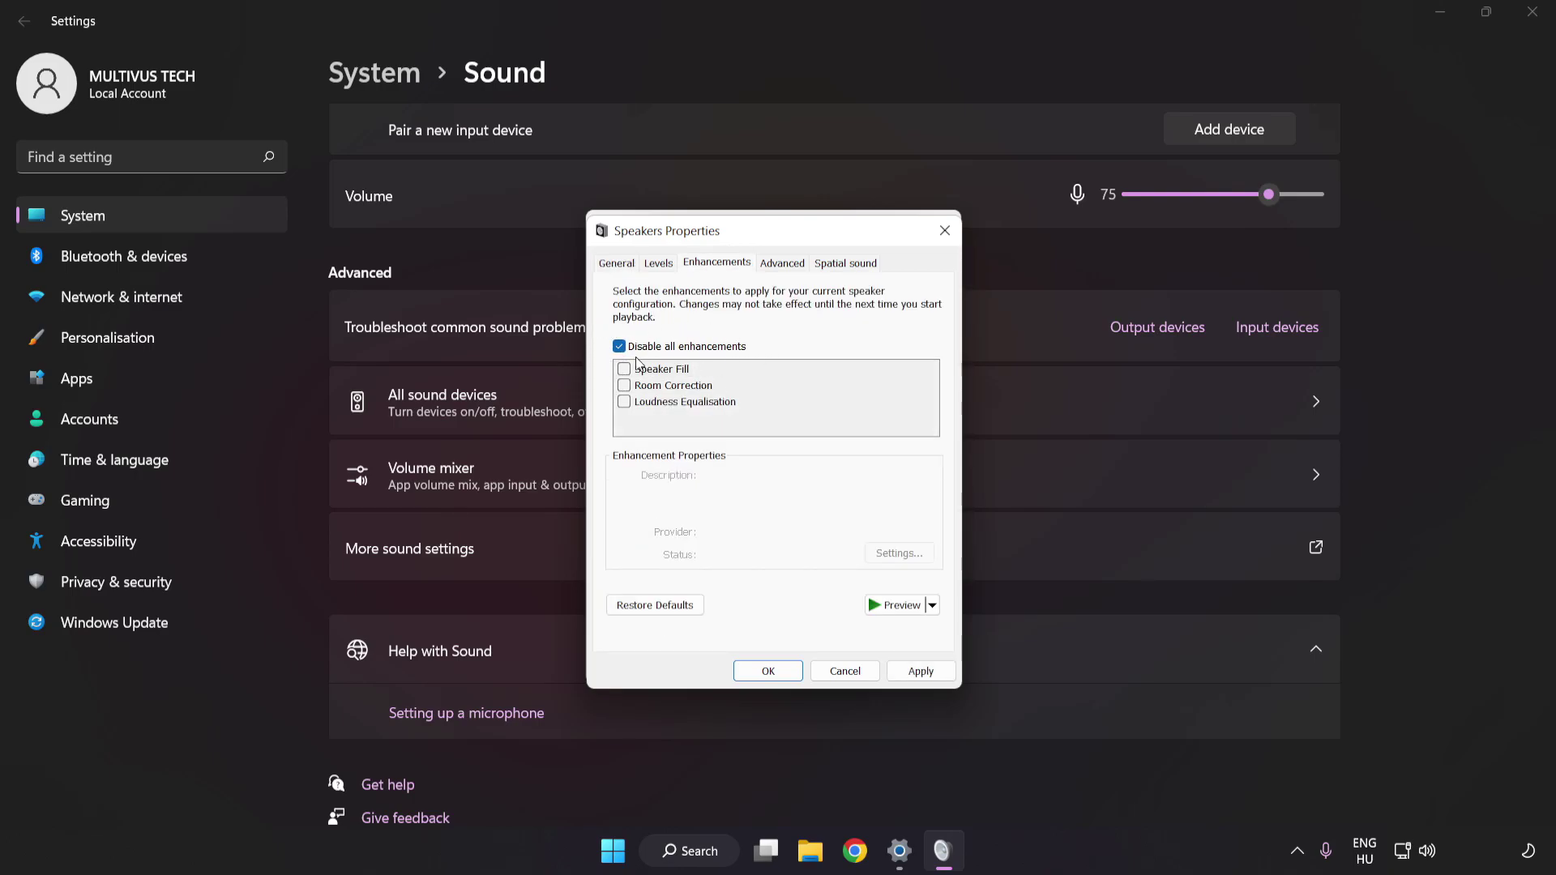
left_click(920, 672)
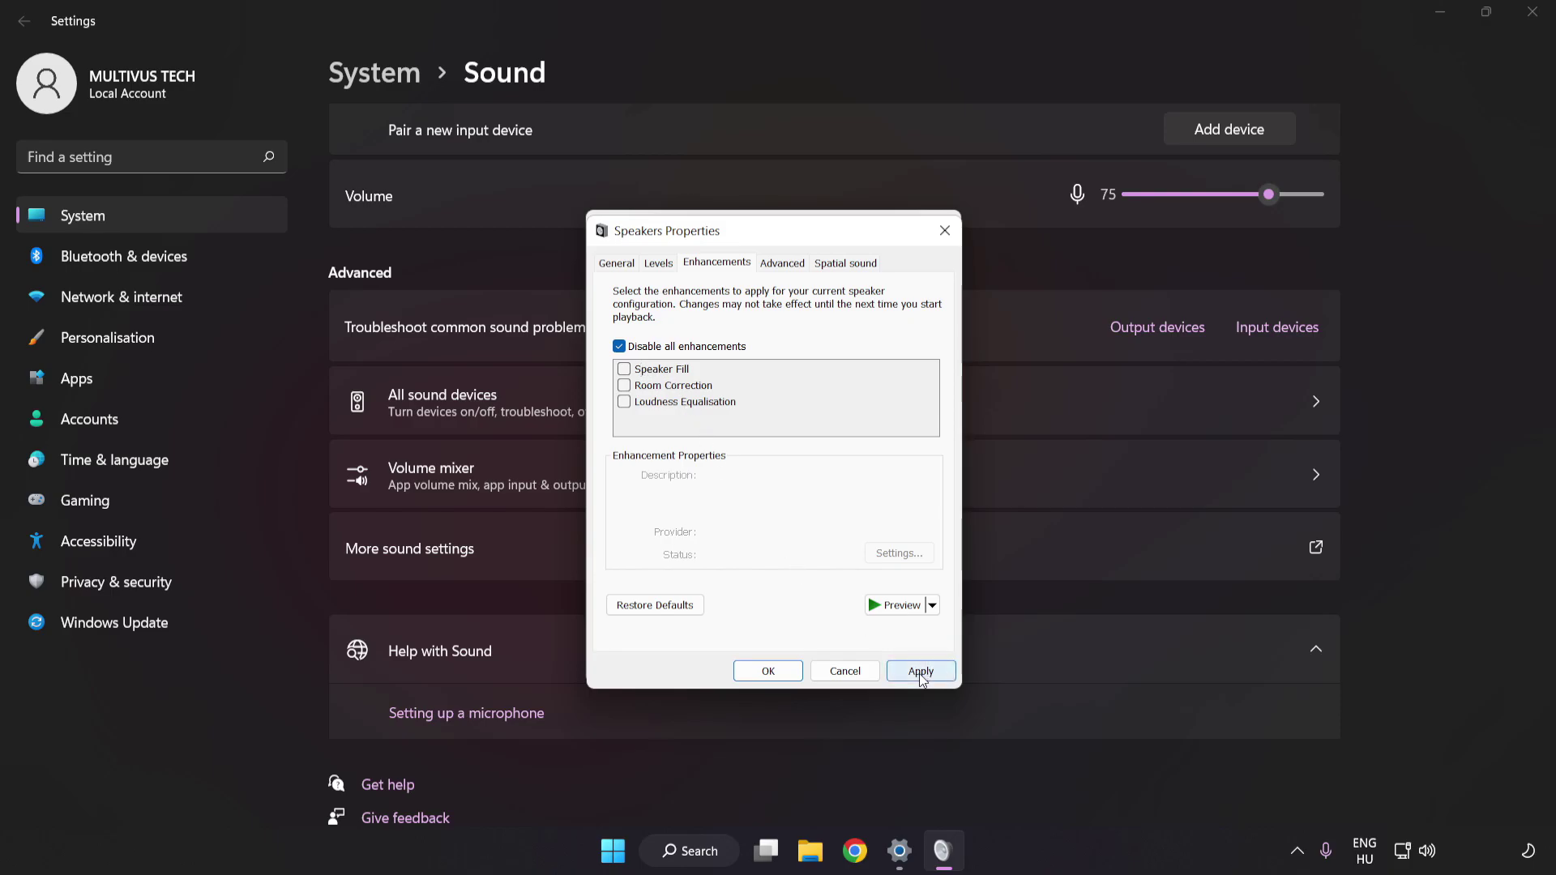
Keep the Speakers default format at 16 bit, 48000 Hz (DVD Quality).
left_click(776, 268)
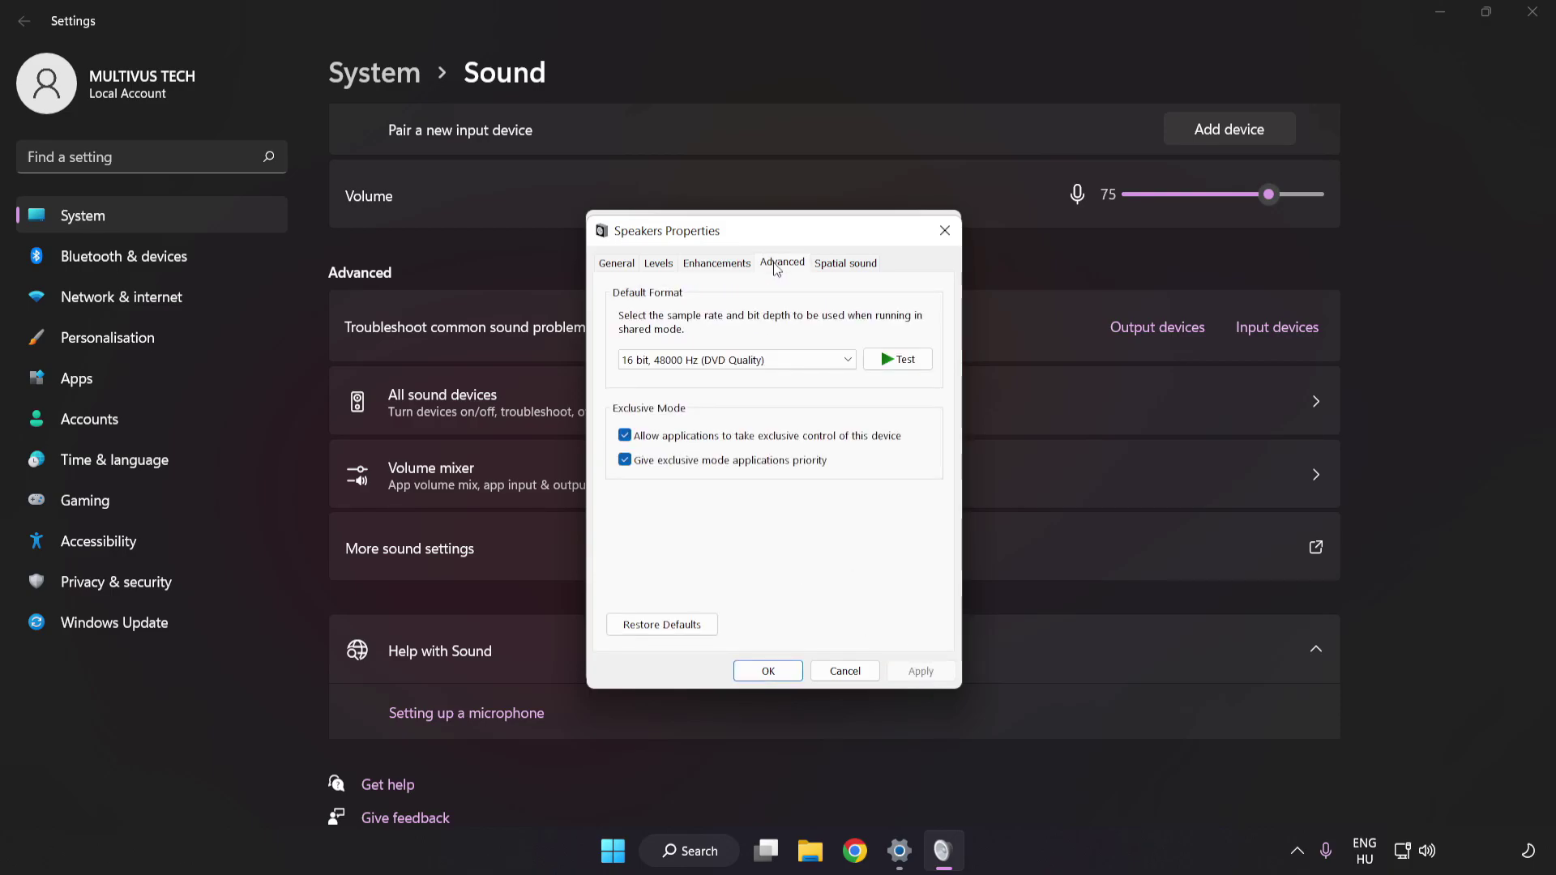
left_click(780, 363)
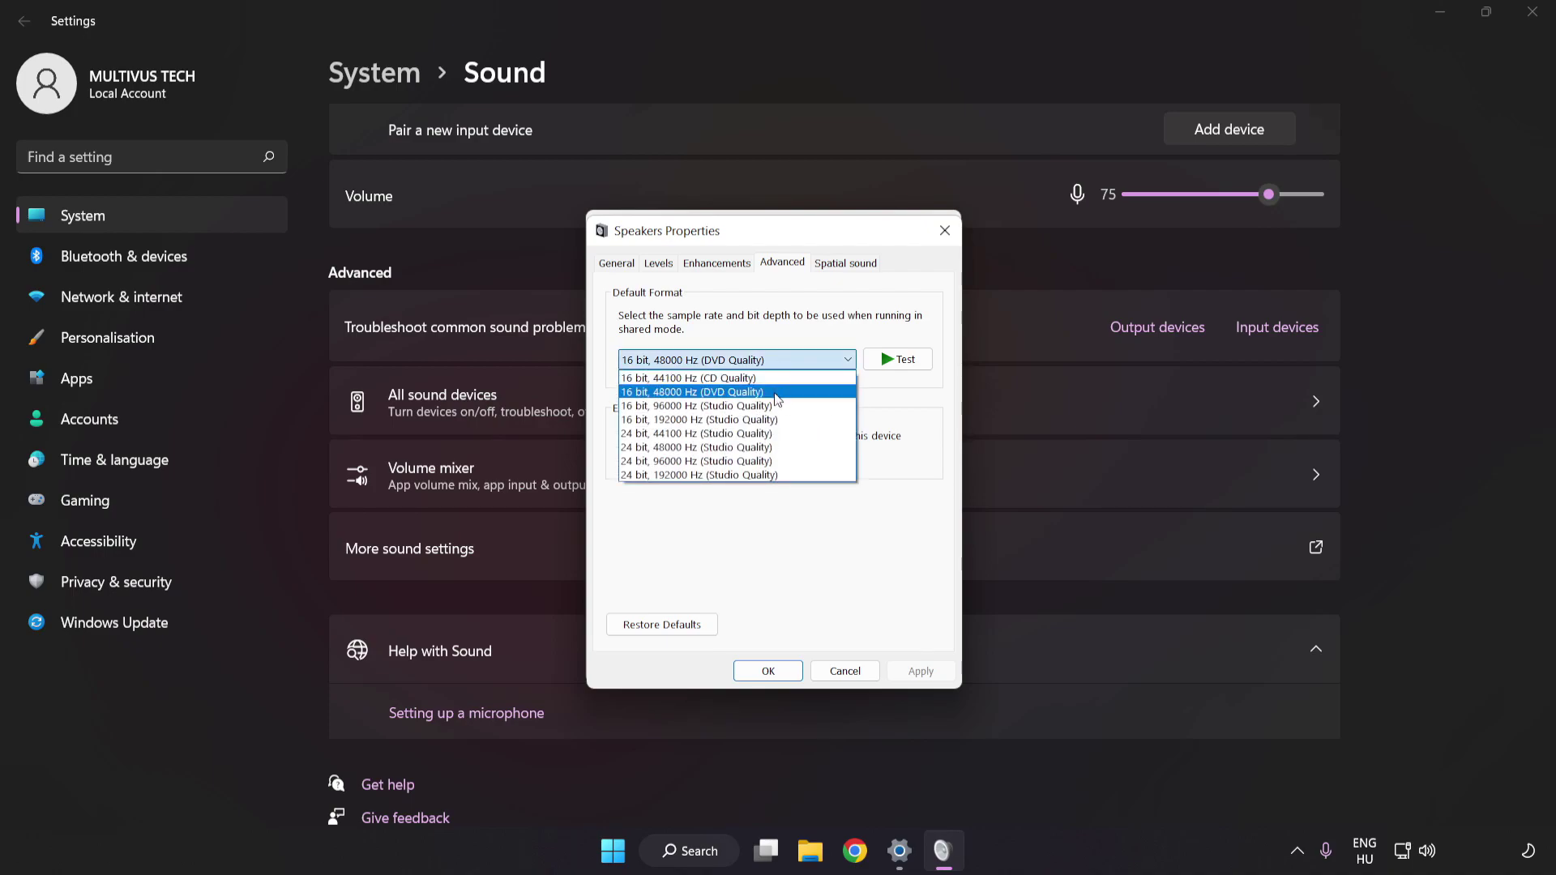
left_click(778, 391)
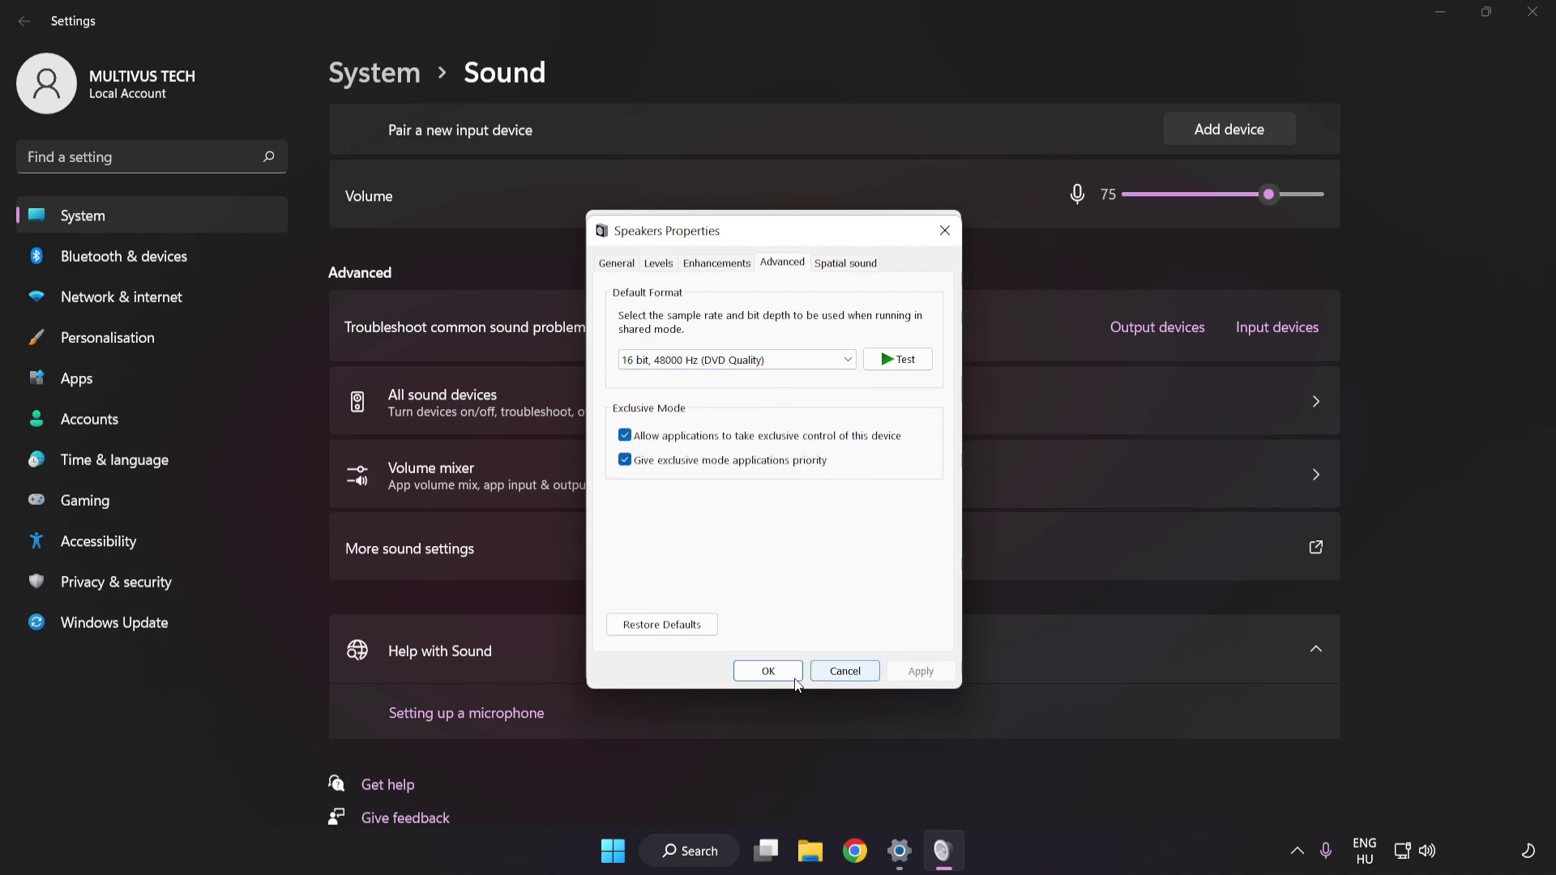
Confirm Speakers Properties and Sound with OK, then close the Settings window.
left_click(767, 672)
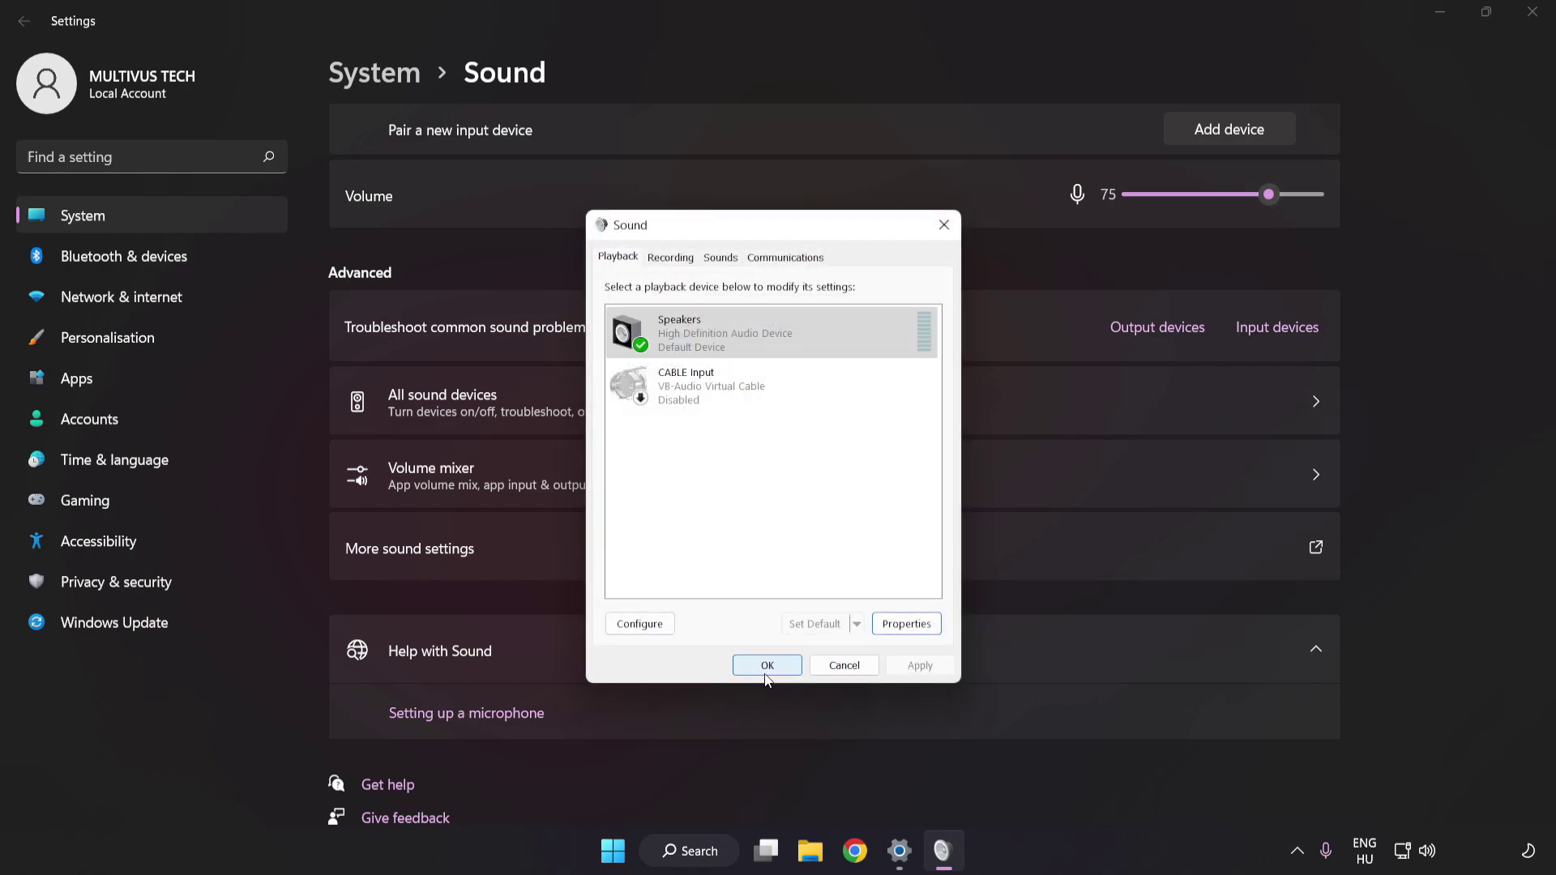
left_click(767, 672)
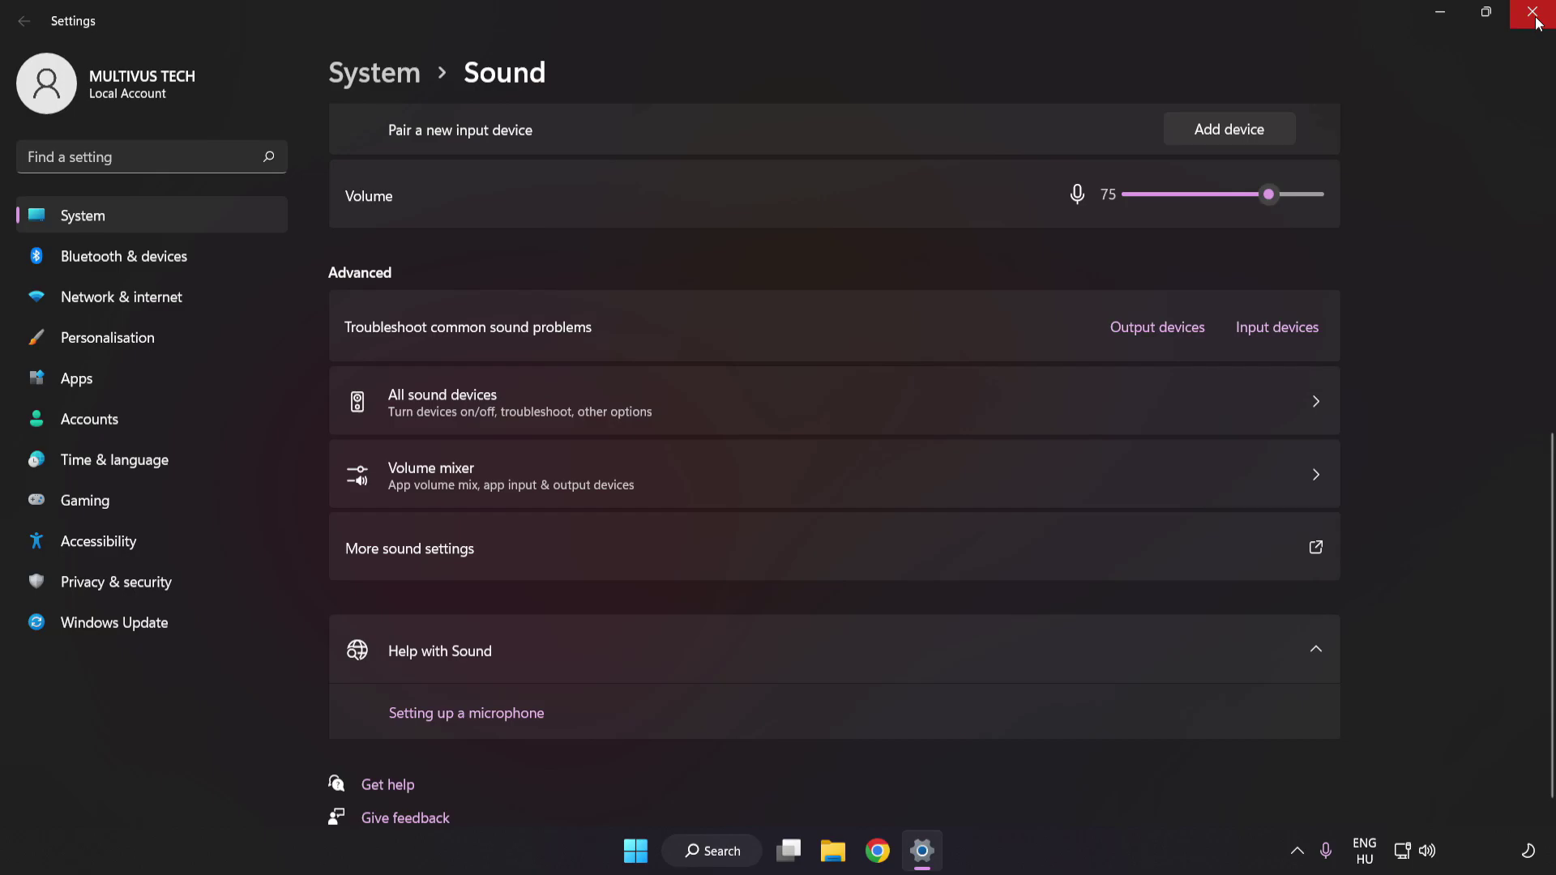
left_click(1534, 15)
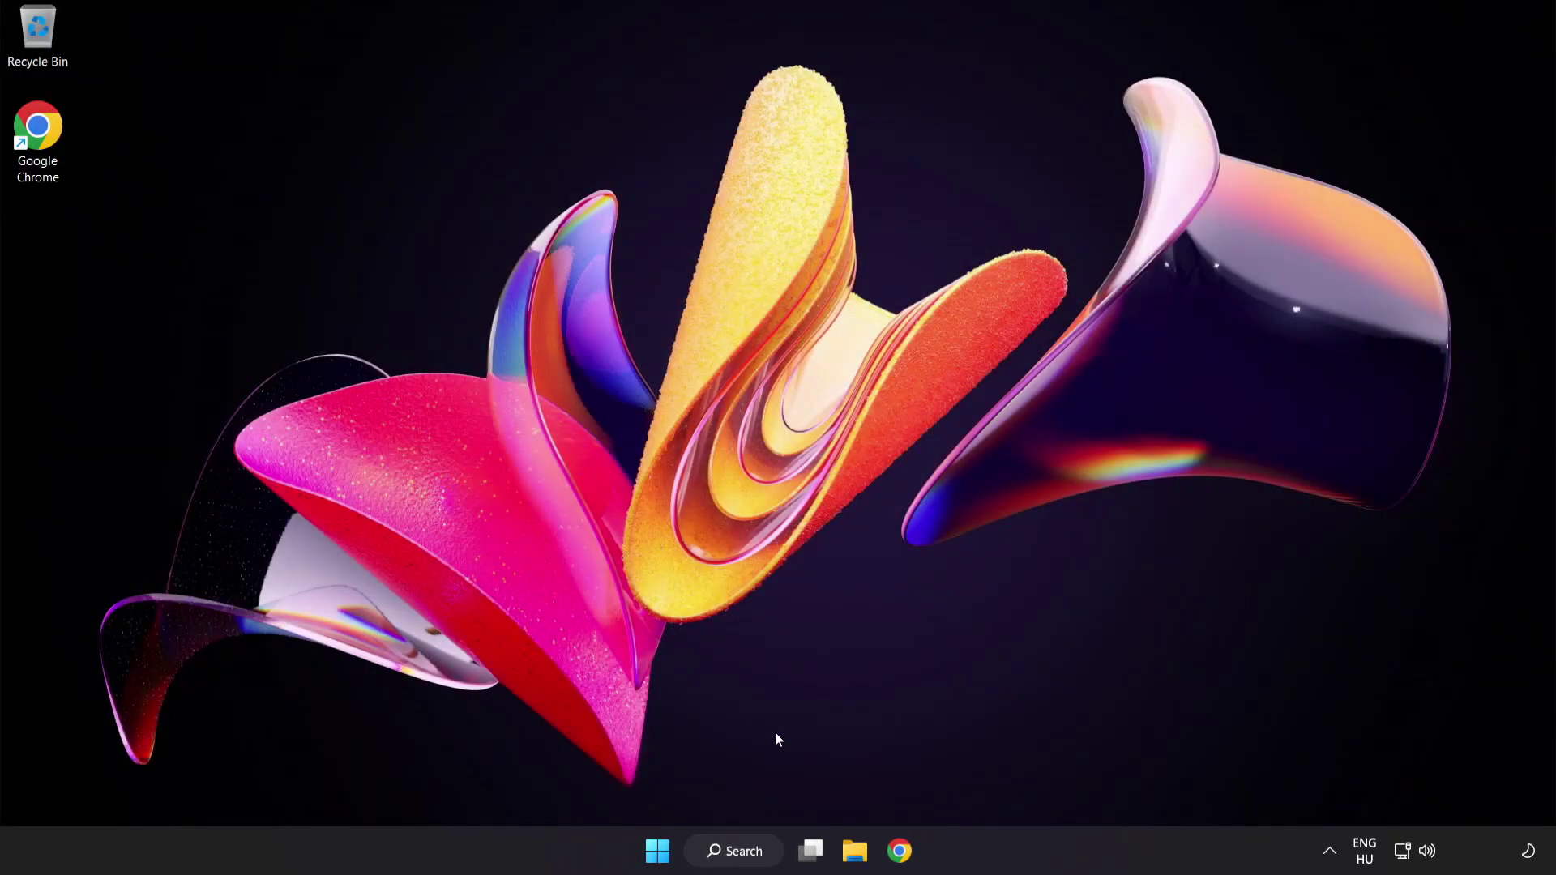
Search Windows for 'device manager' and launch the Device Manager result.
left_click(656, 853)
left_click(1029, 782)
left_click(742, 856)
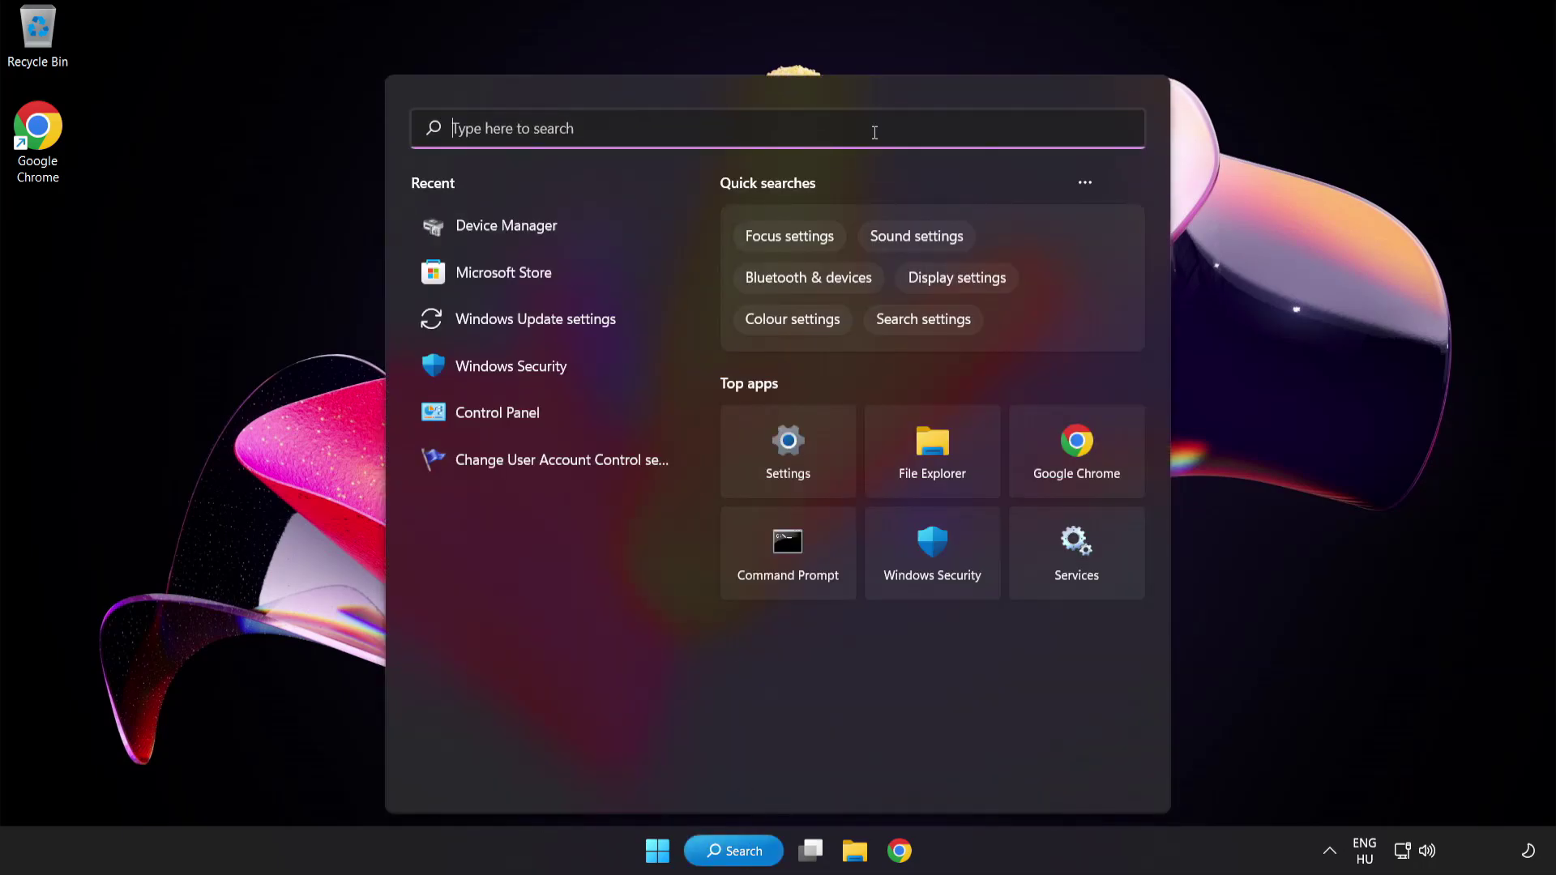
type("device mana")
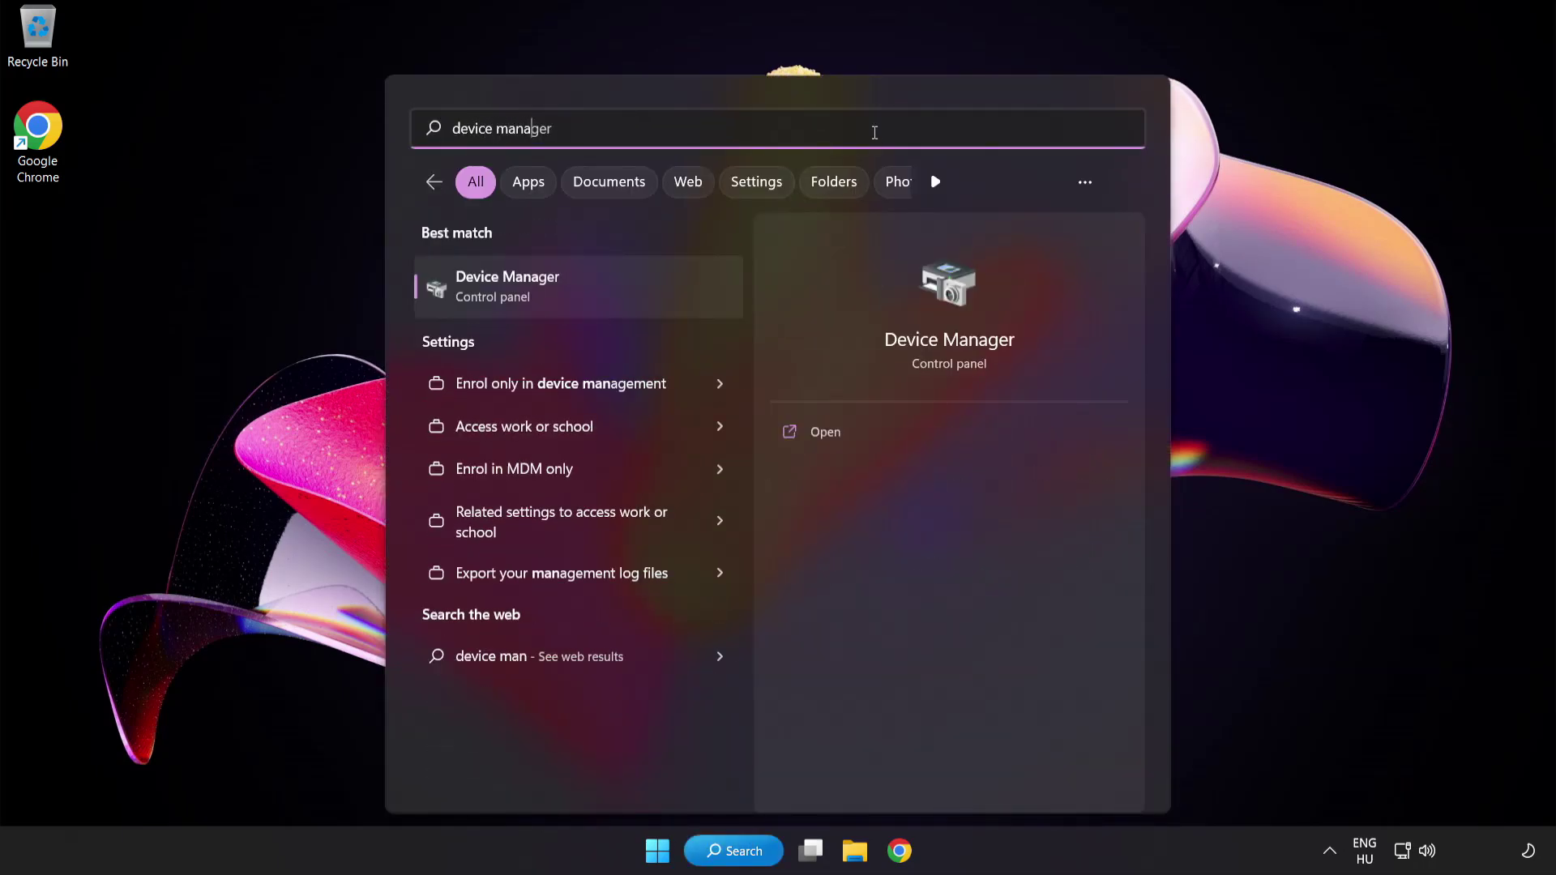
type("ger")
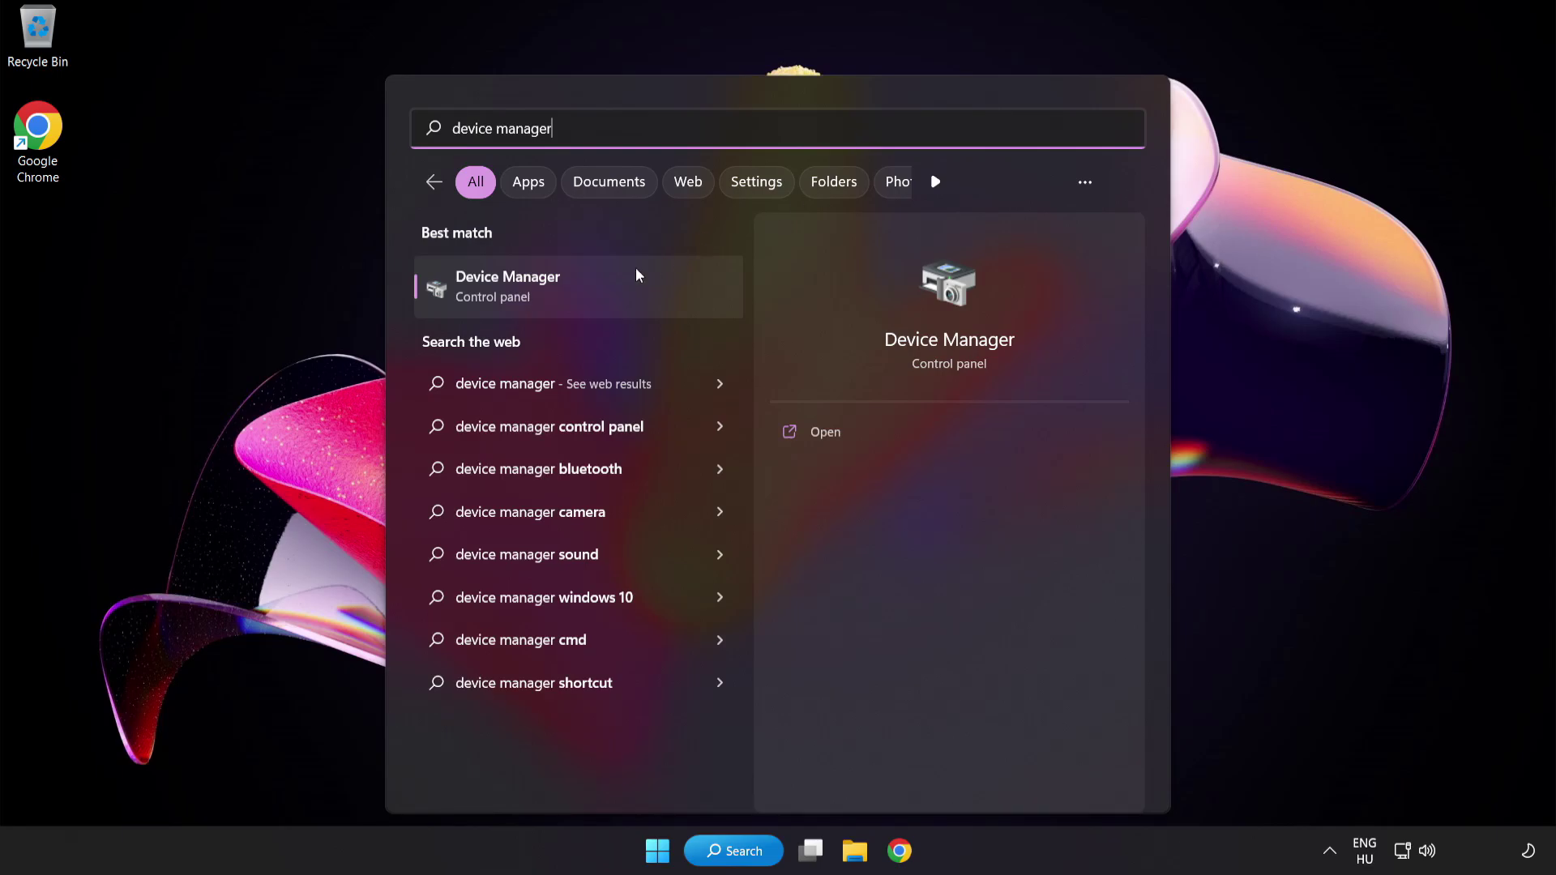
left_click(603, 289)
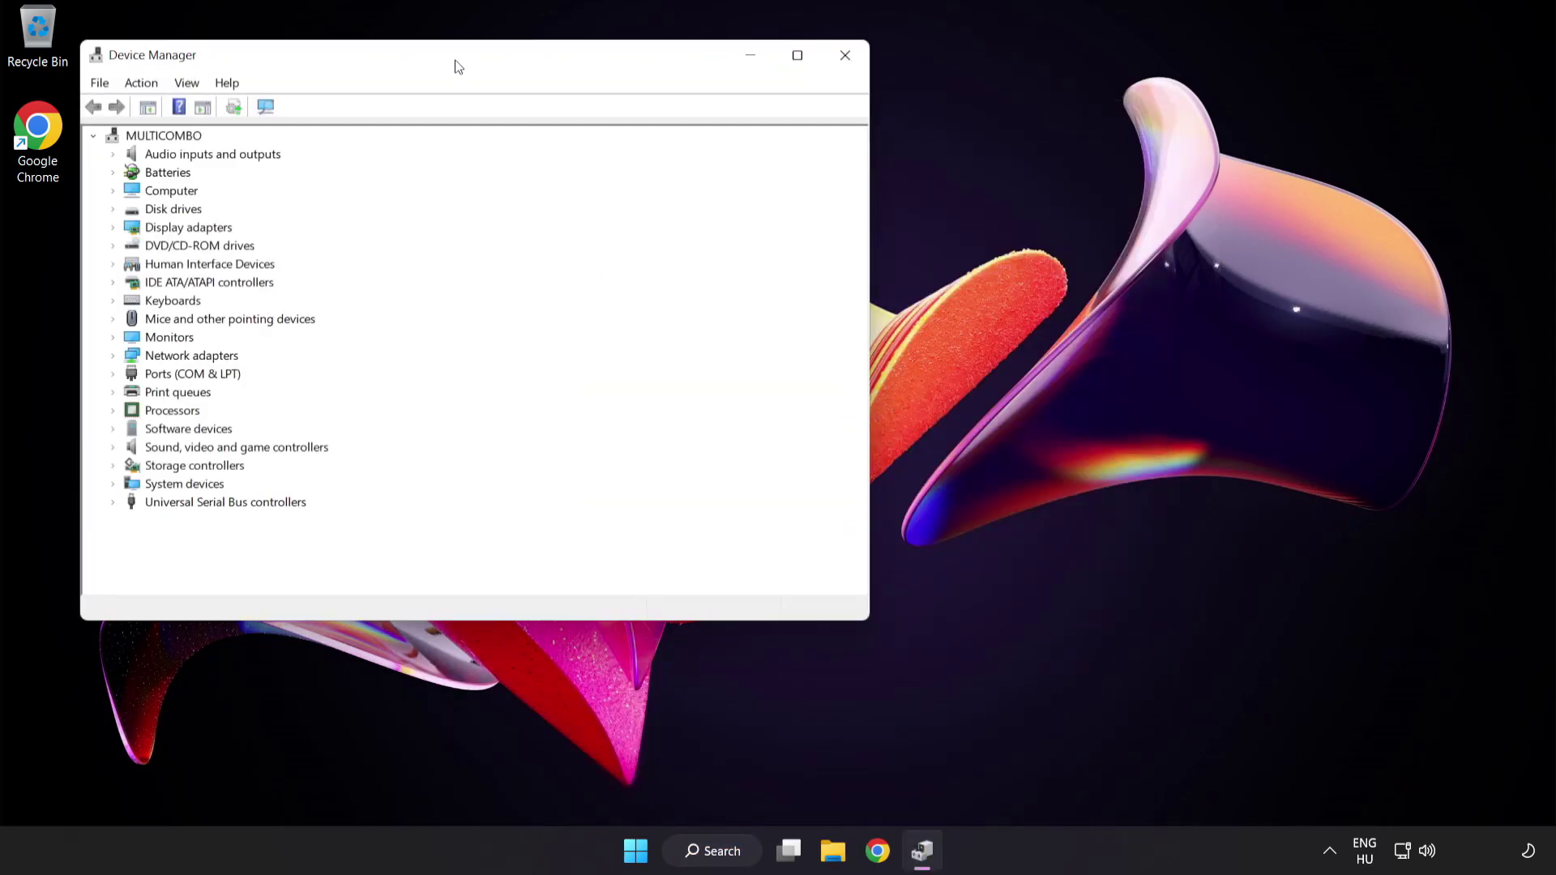
Expand Sound, video and game controllers and right-click High Definition Audio Device for its actions.
left_click_drag(457, 65, 740, 163)
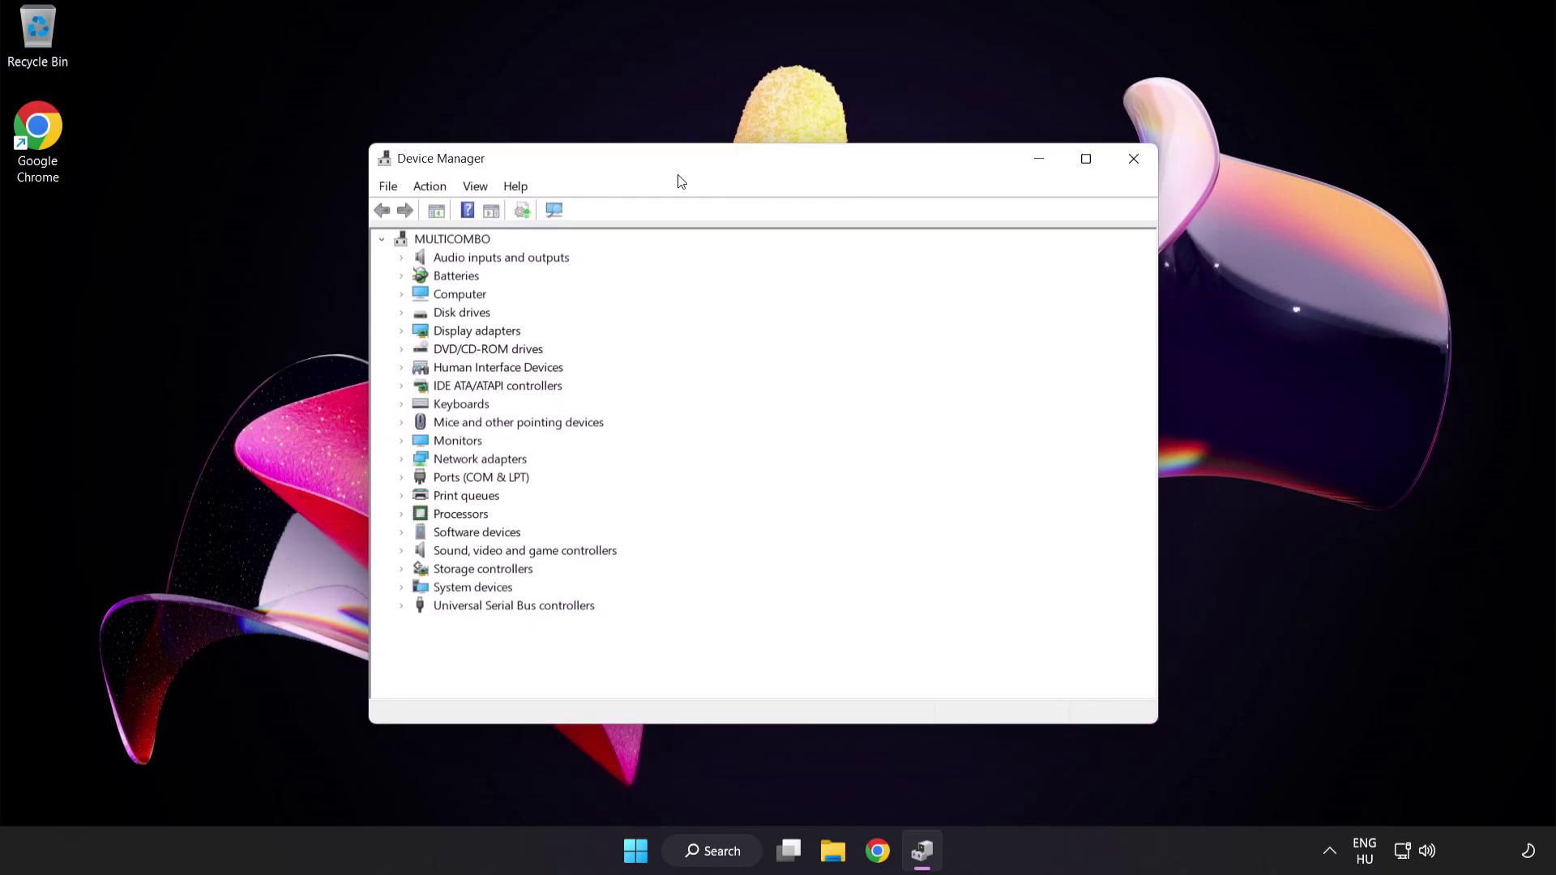
left_click(423, 553)
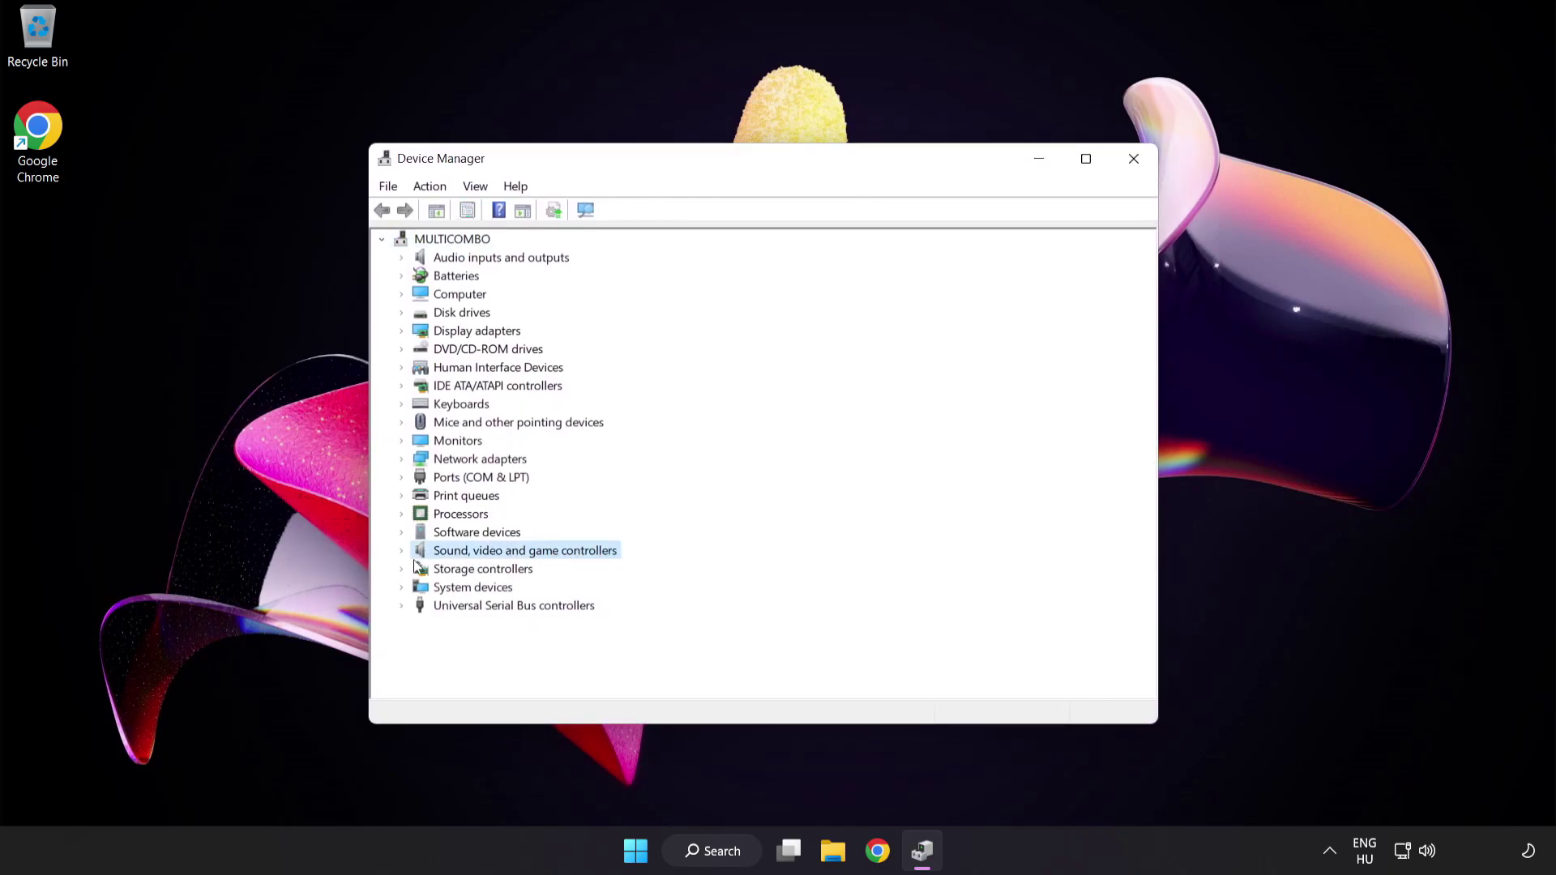
left_click(401, 552)
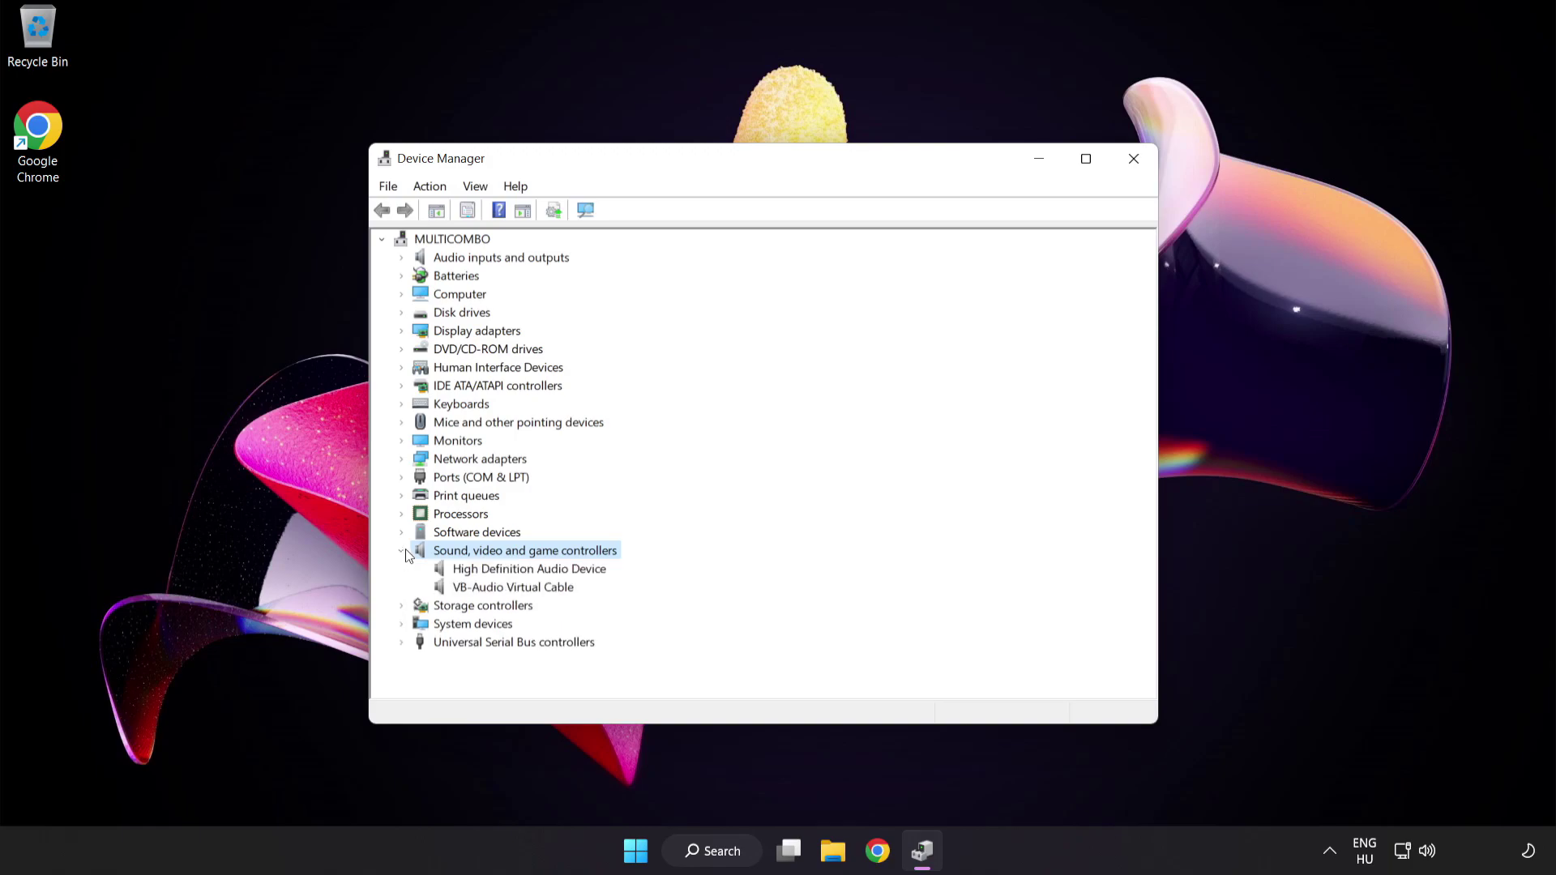
left_click(468, 567)
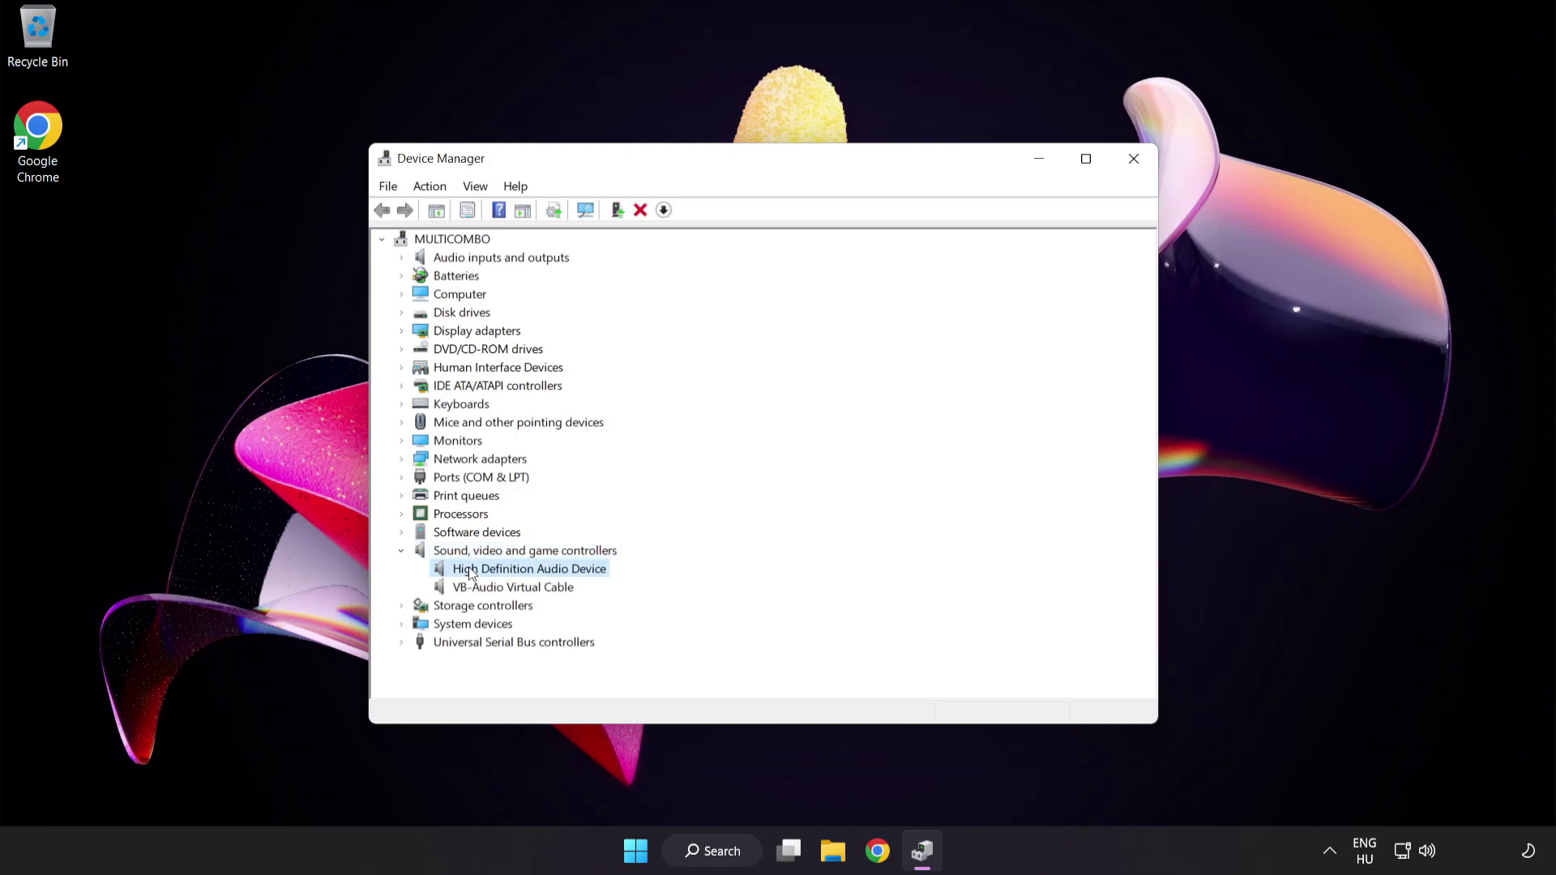
right_click(540, 570)
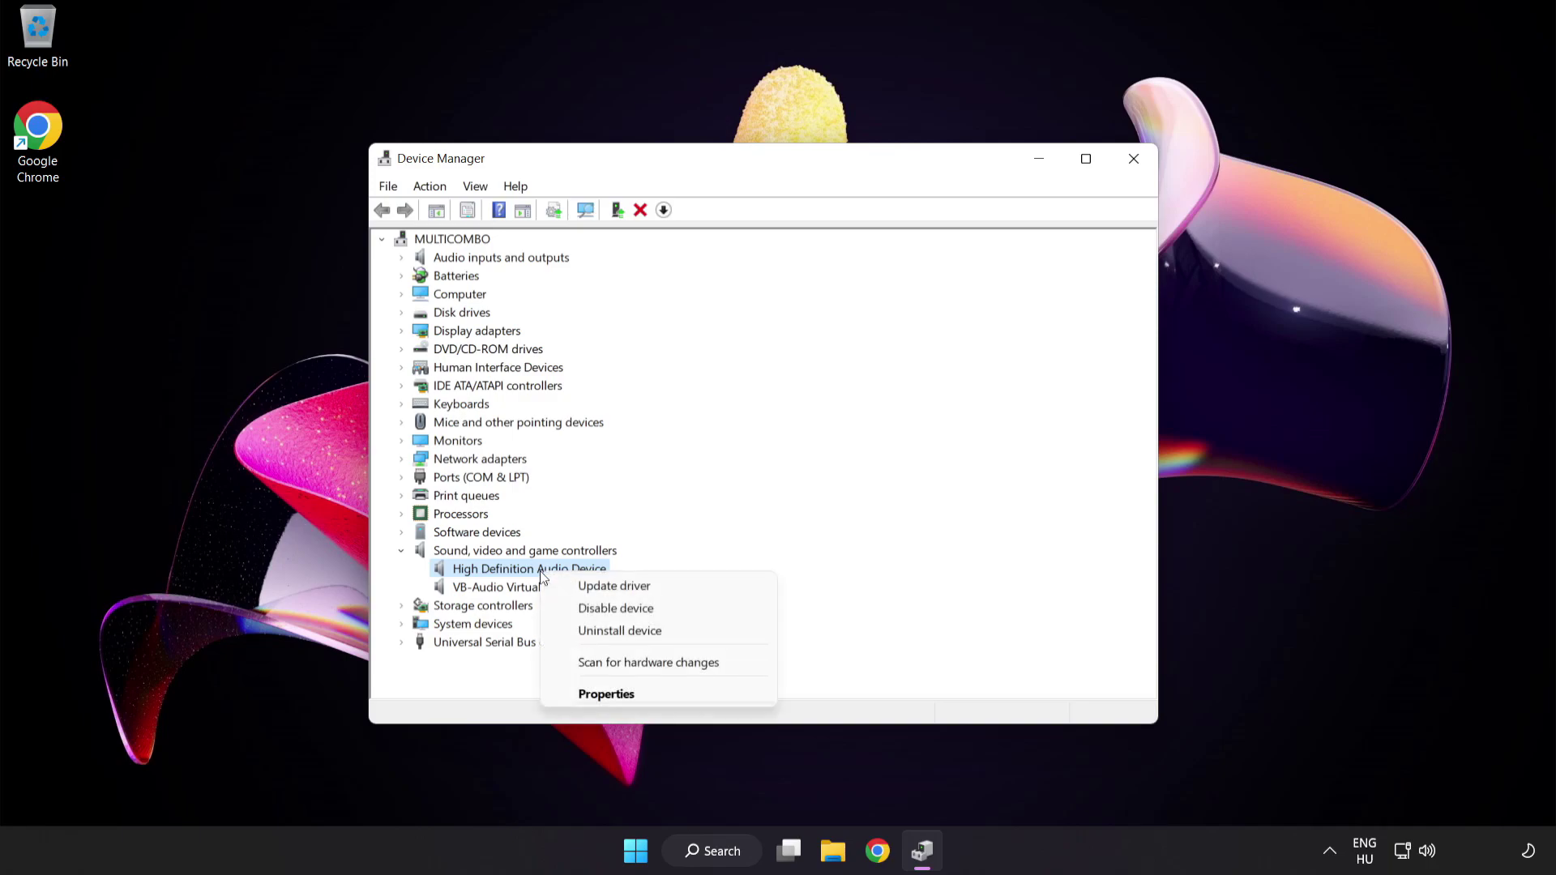
Reinstall the High Definition Audio Device driver from this computer's compatible list, accepting the warning.
left_click(664, 595)
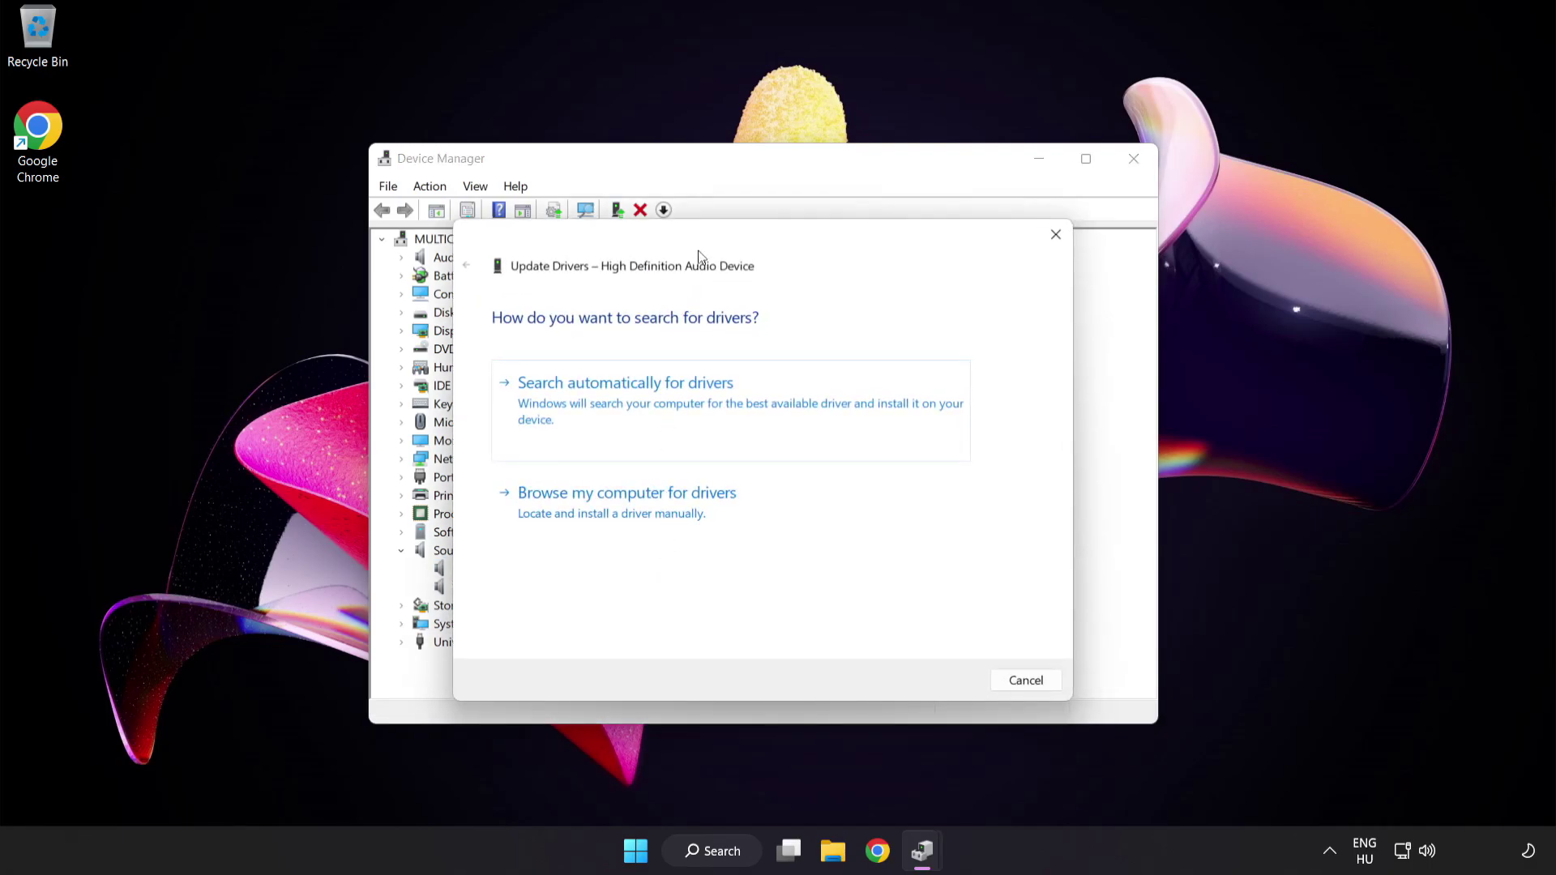
left_click_drag(705, 248, 739, 223)
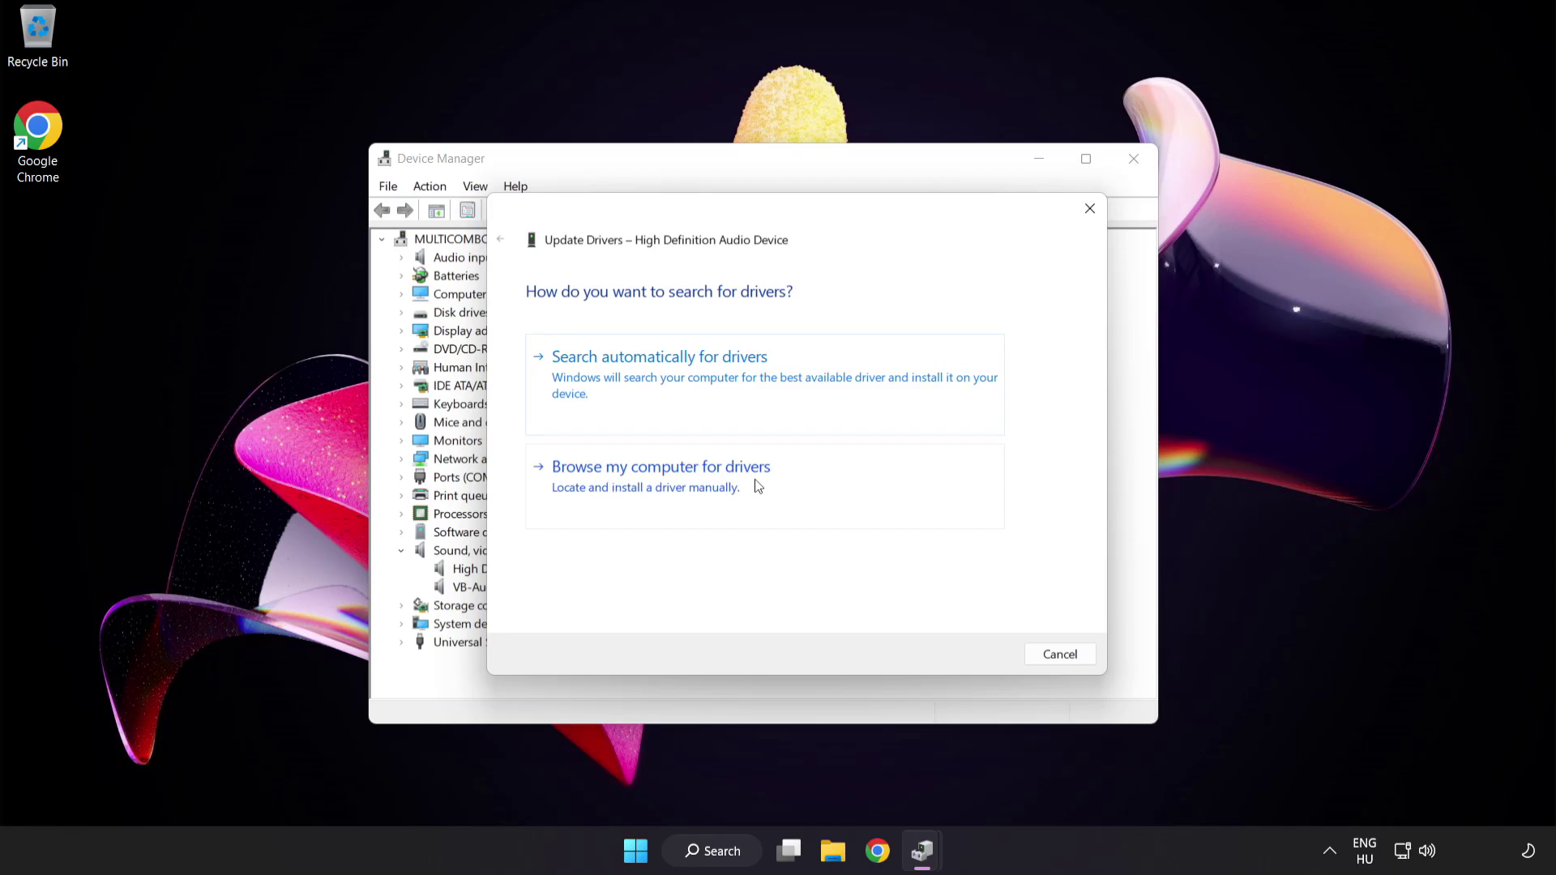
left_click(703, 493)
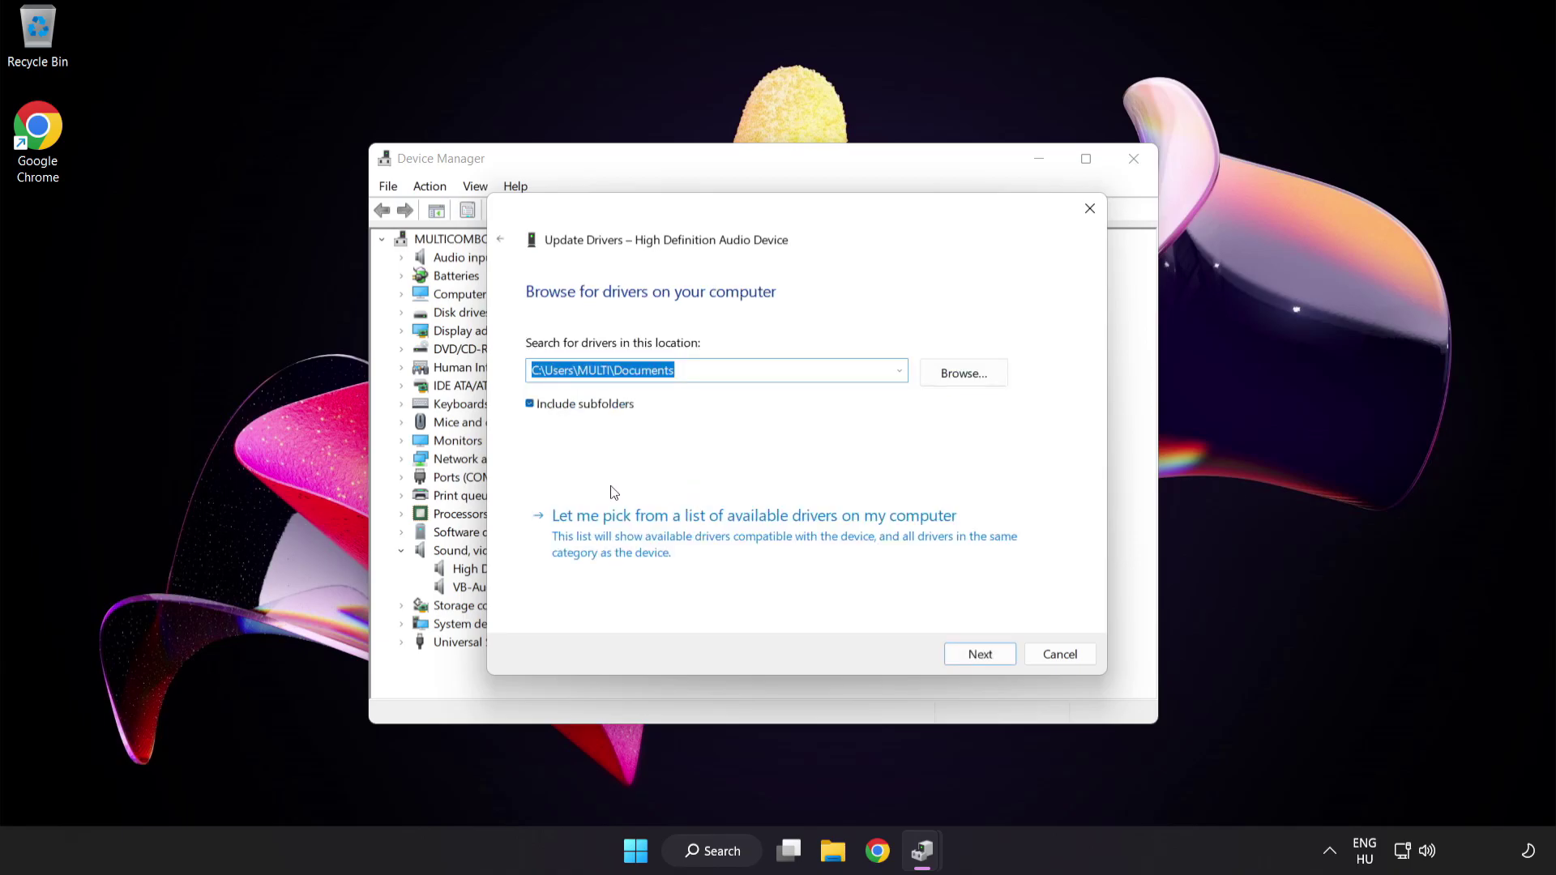
left_click(683, 545)
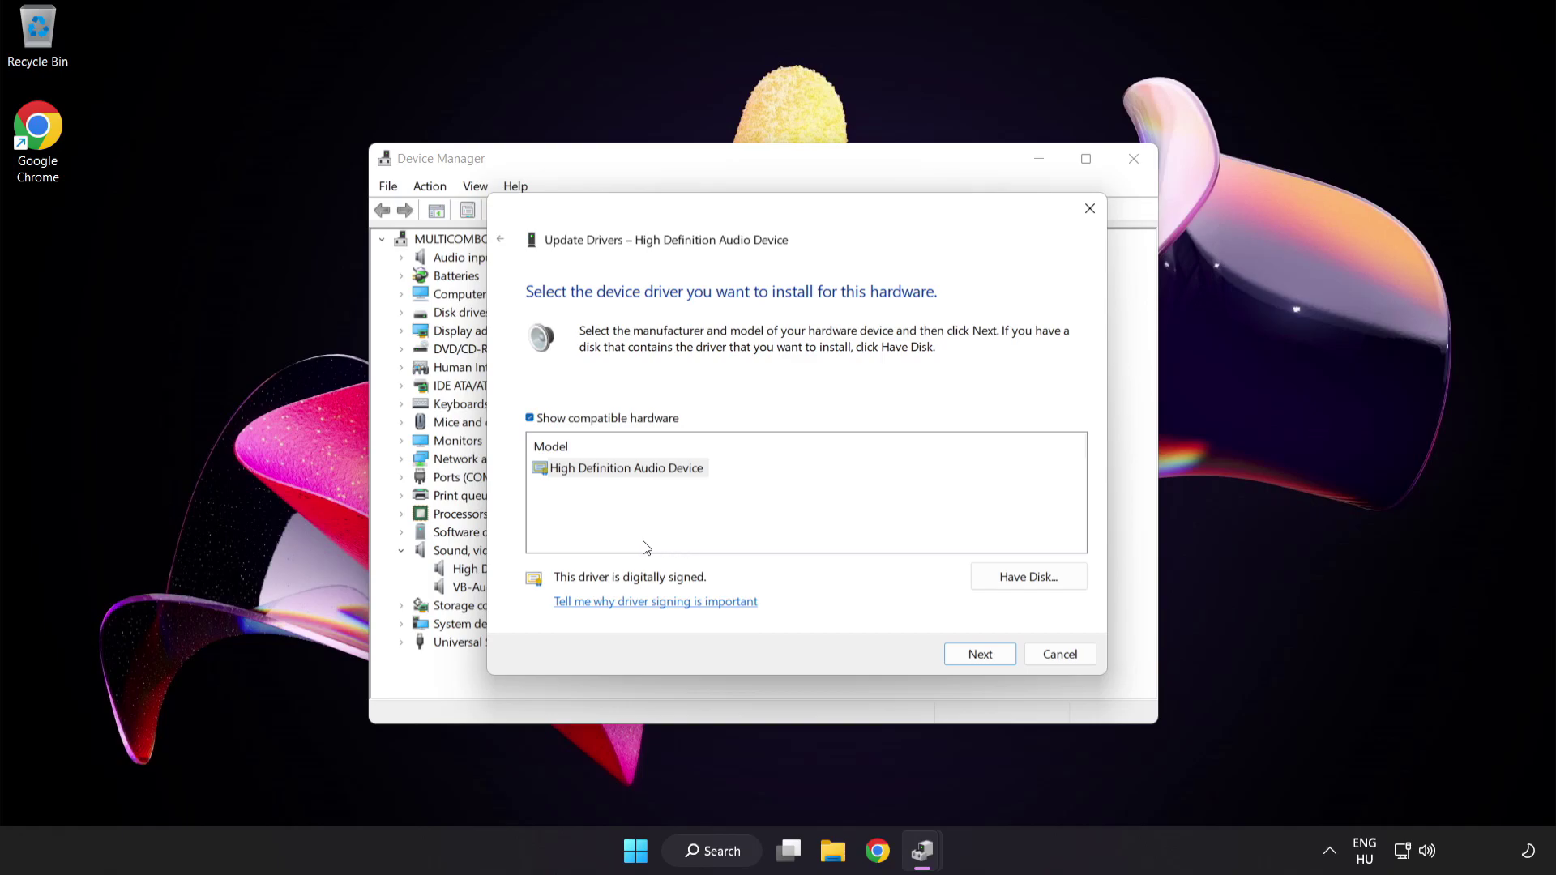
left_click(571, 472)
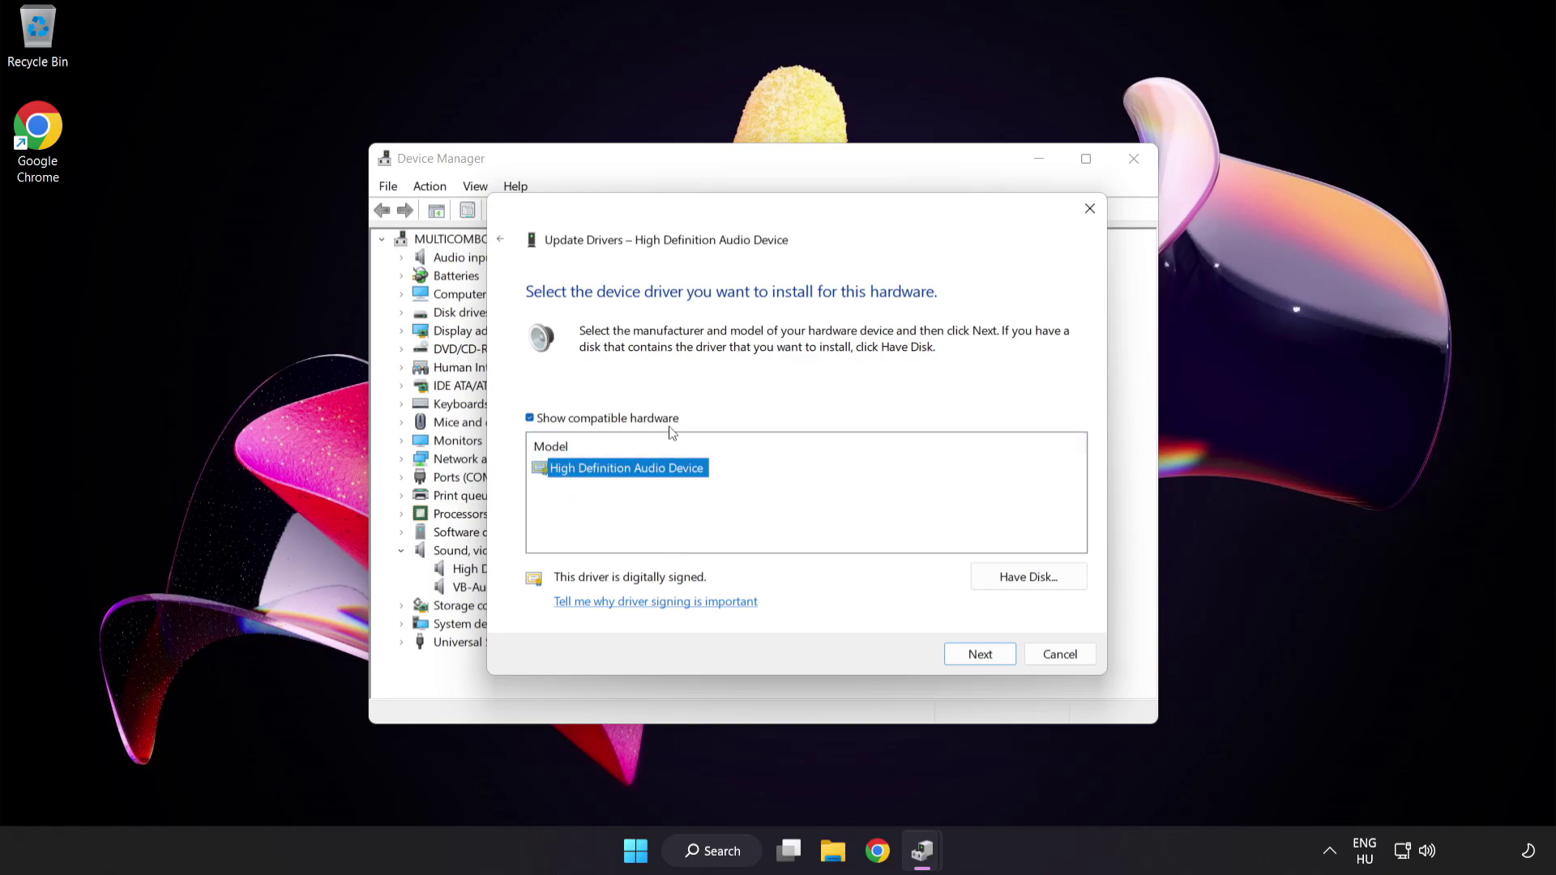
left_click(990, 658)
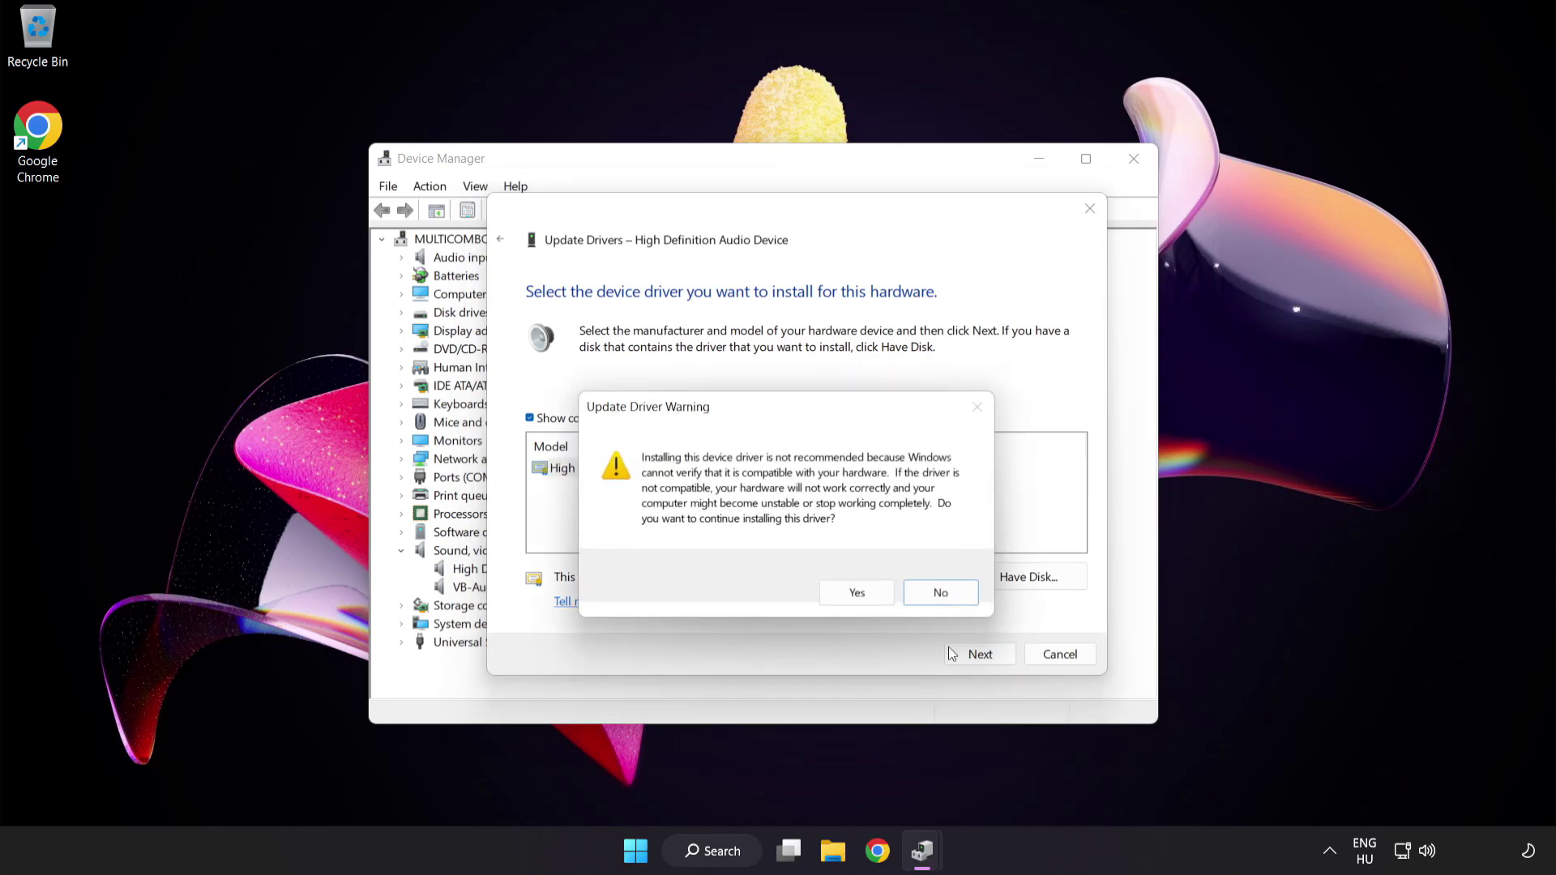
left_click(858, 595)
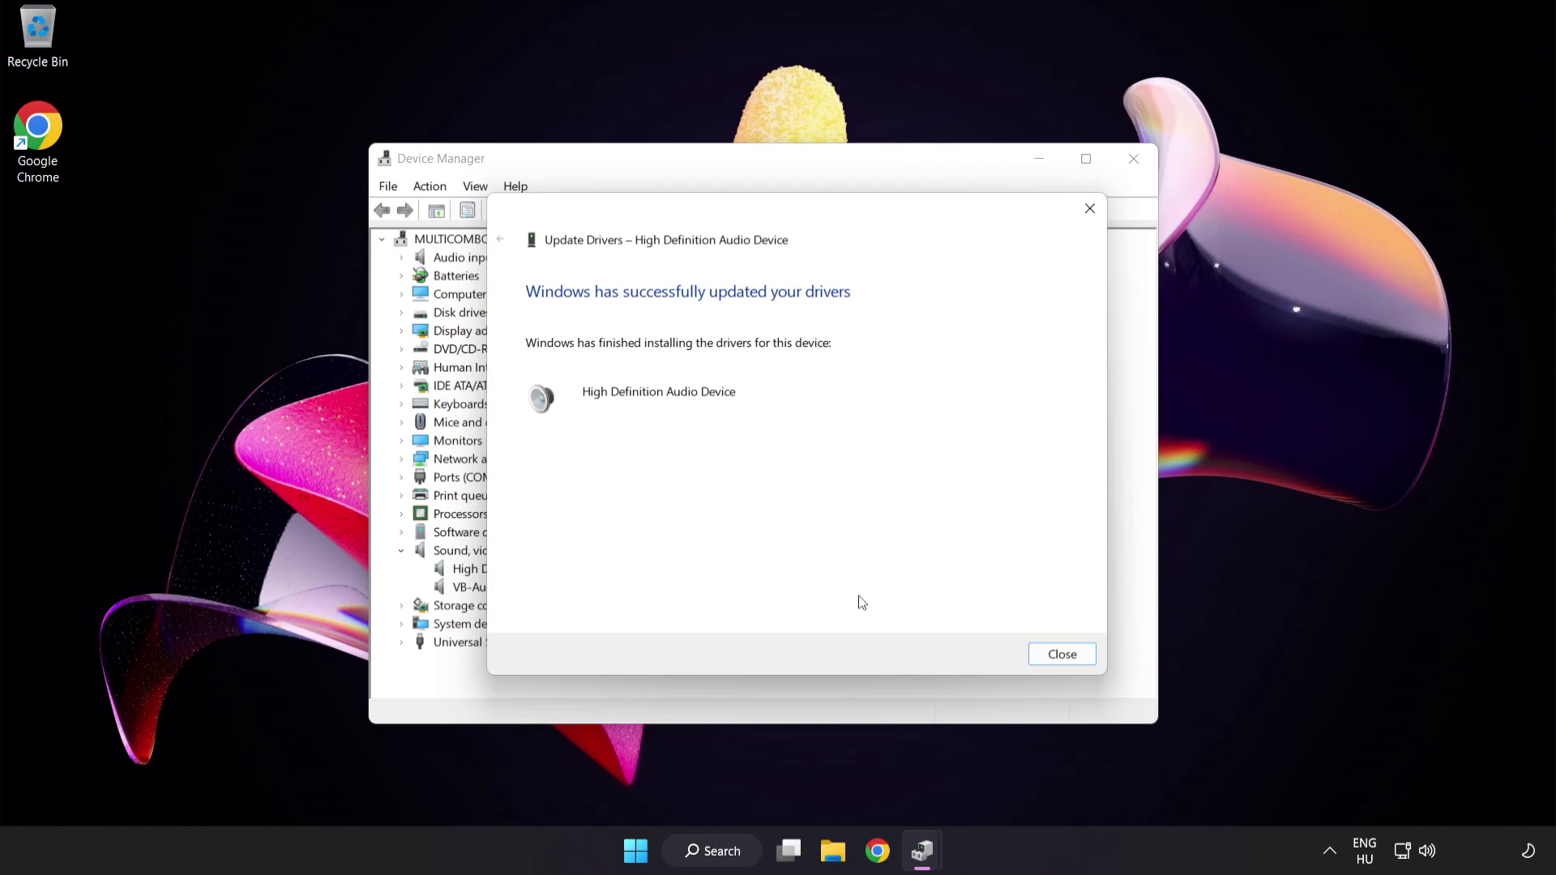
left_click(1070, 658)
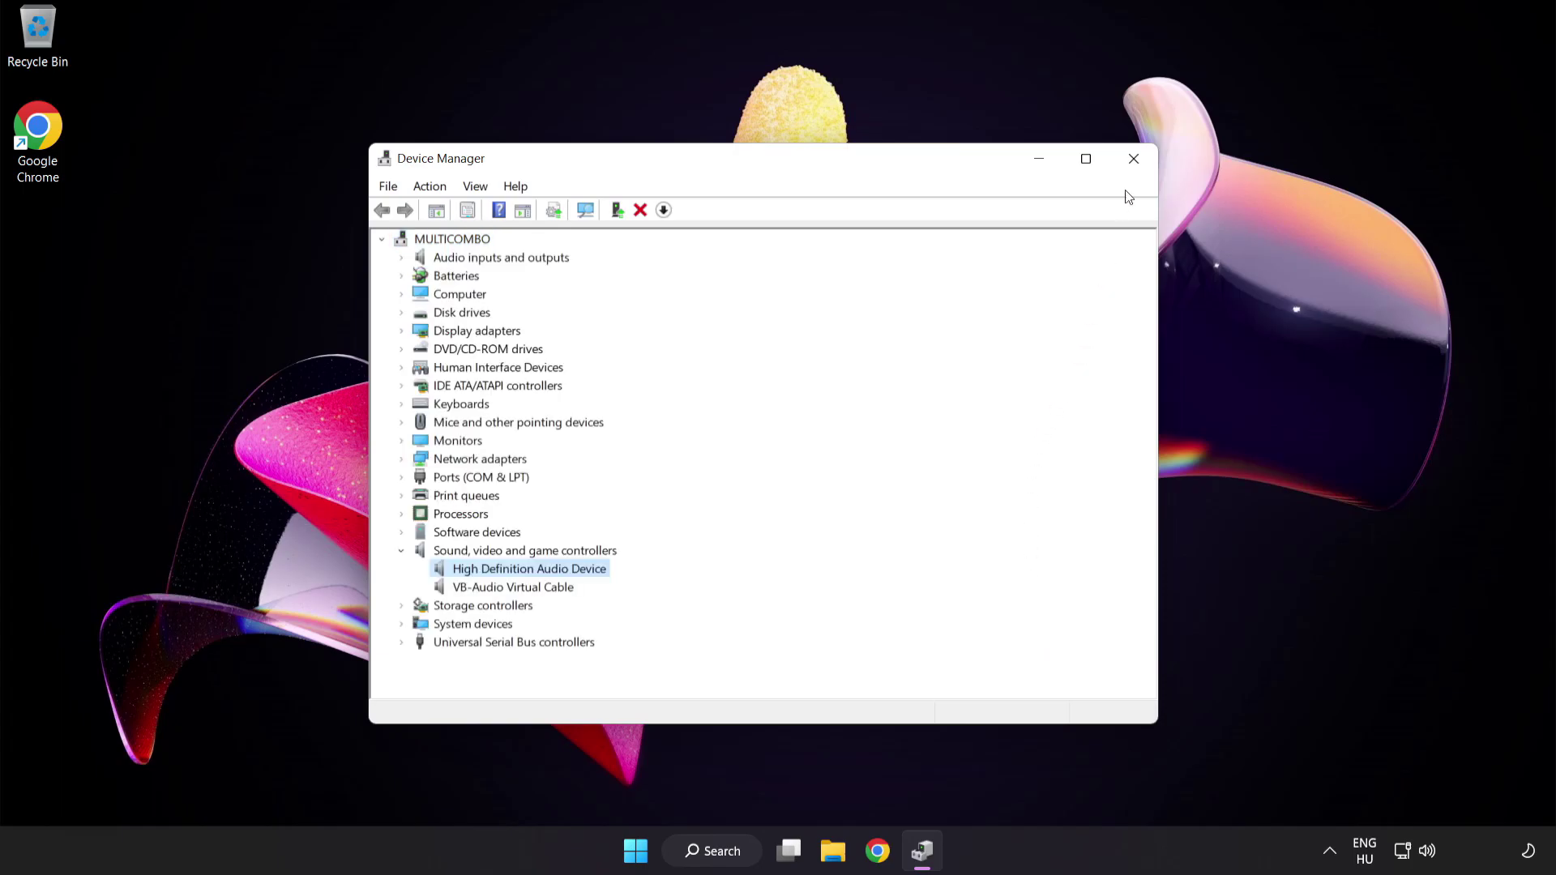
Close Device Manager and bring up the Start menu's power options without restarting.
left_click(1135, 158)
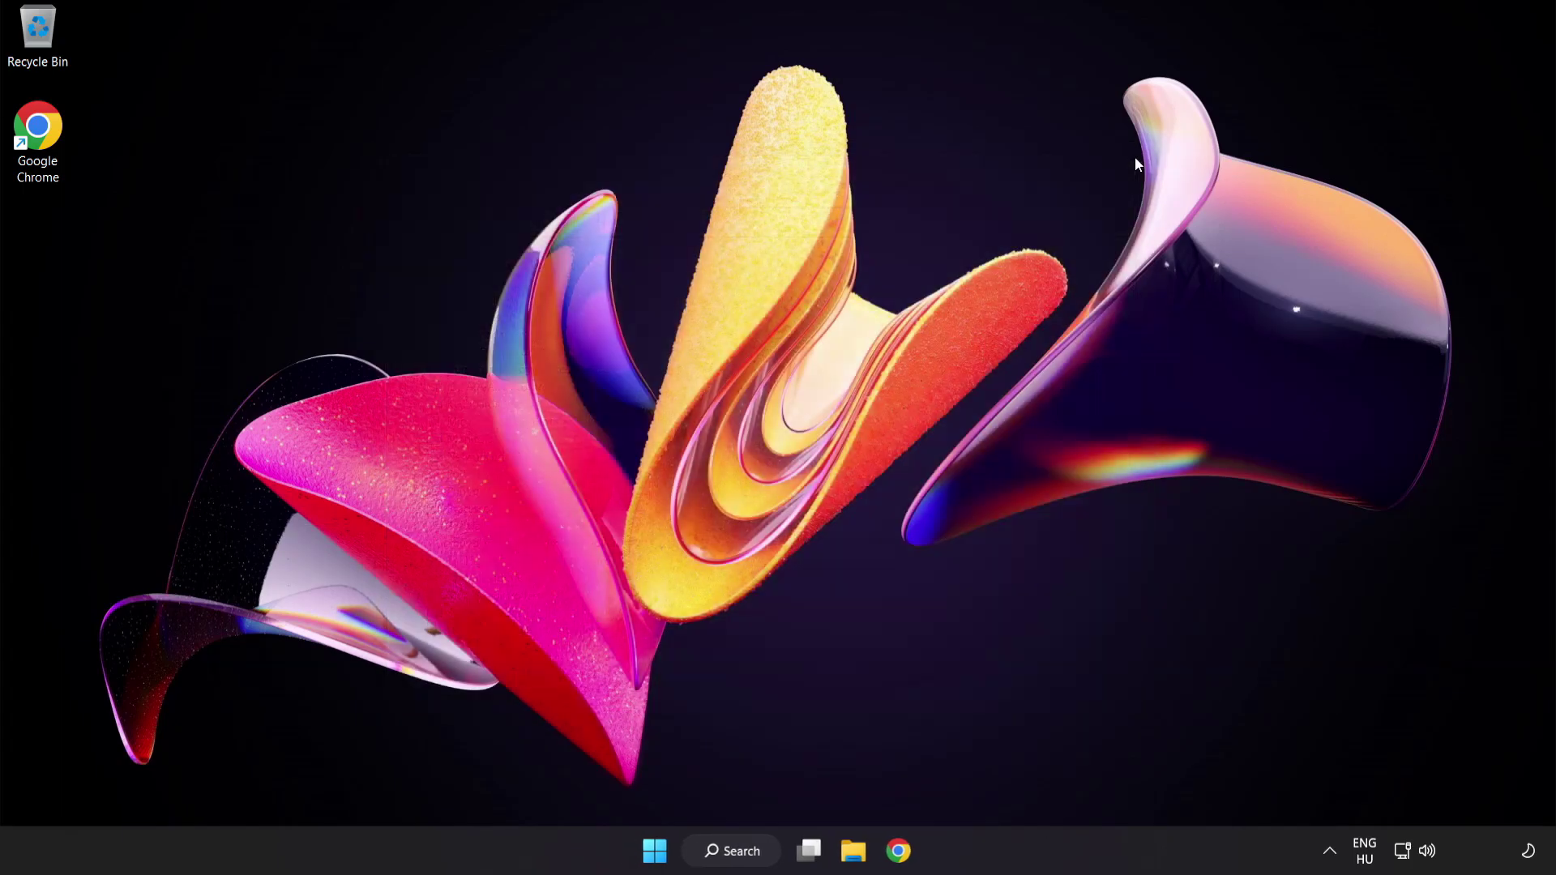
left_click(661, 851)
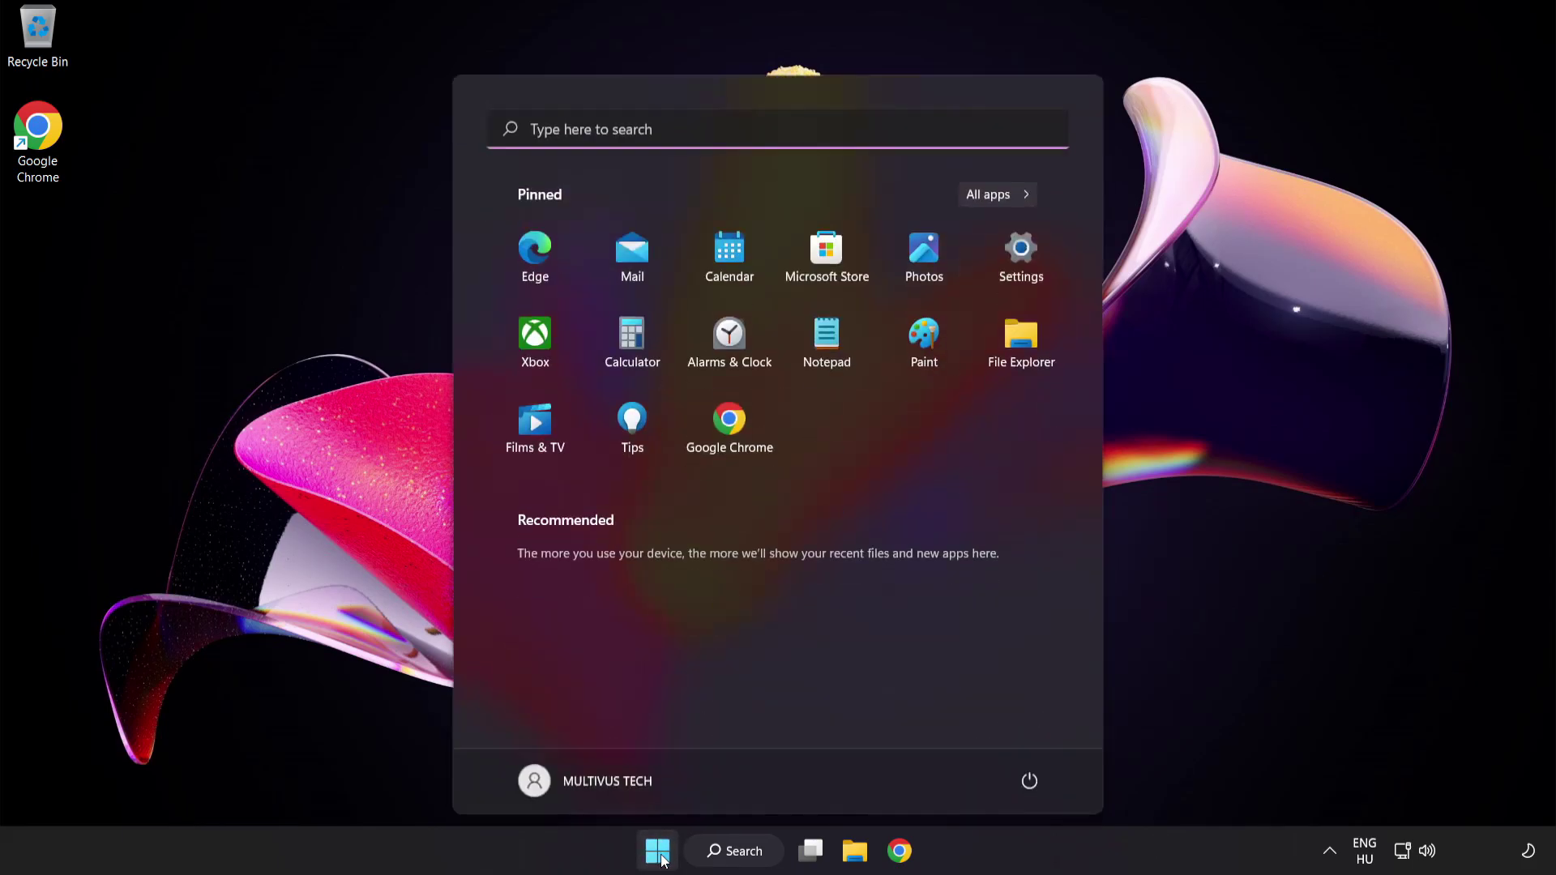
left_click(1033, 784)
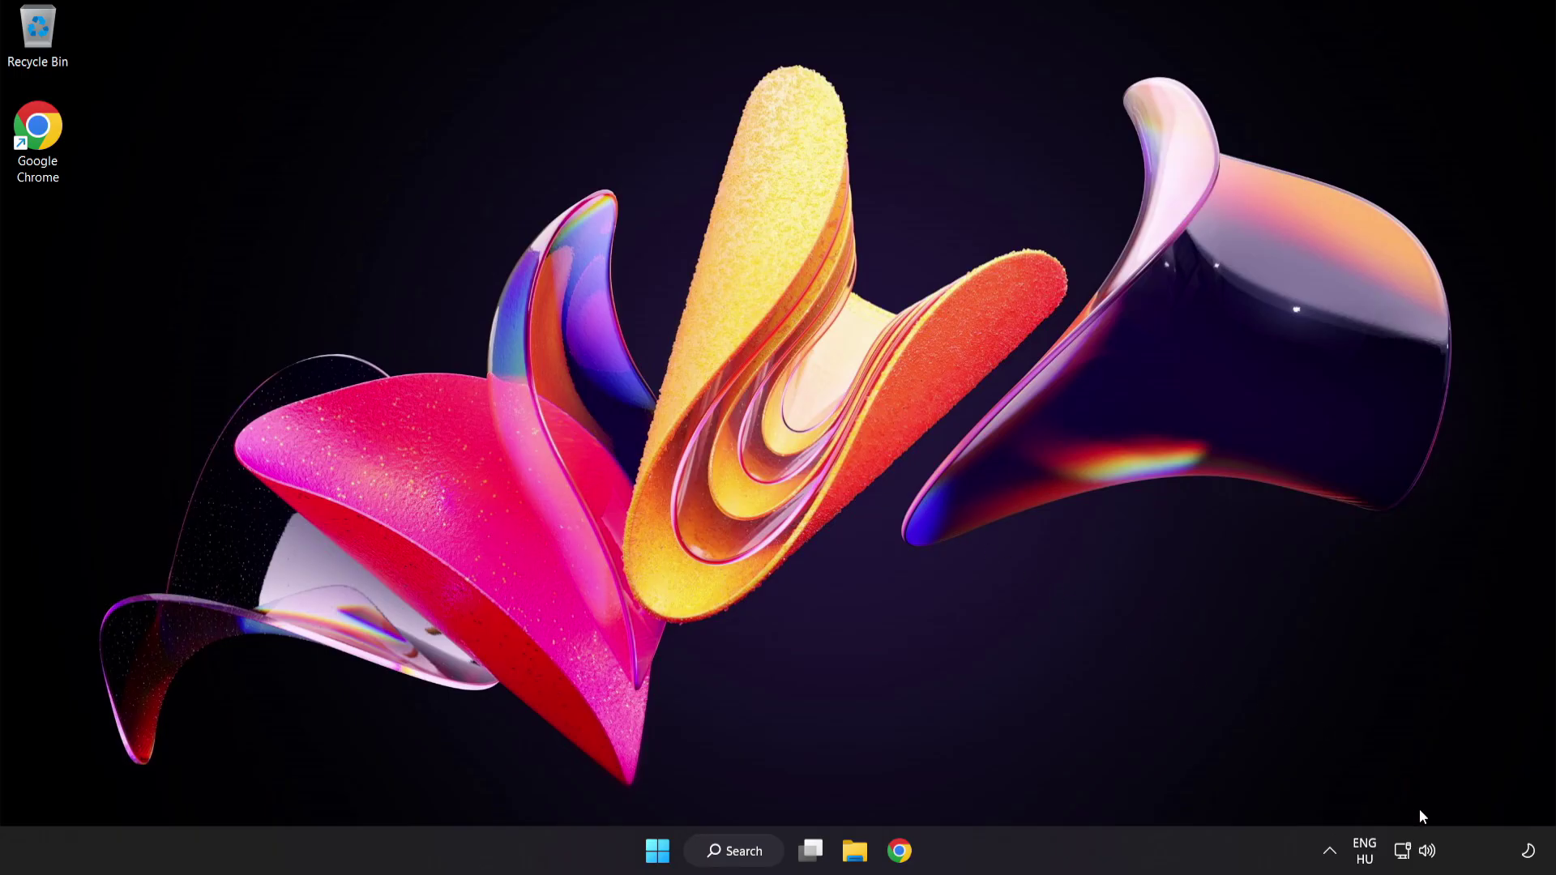
Start the Troubleshoot sound problems check from the taskbar volume icon.
right_click(1429, 855)
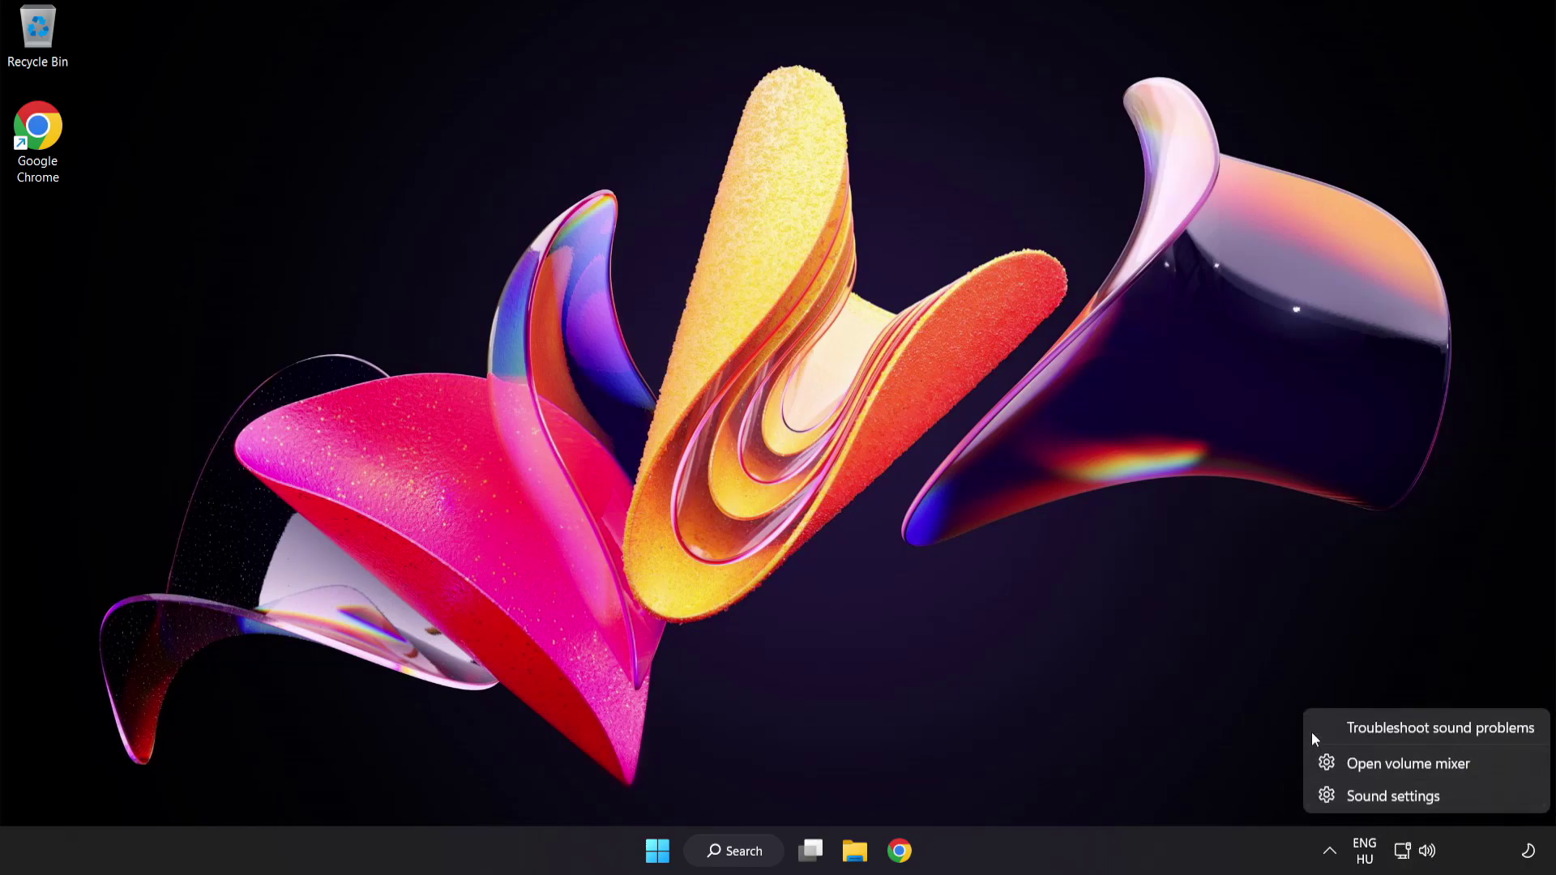
left_click(1449, 730)
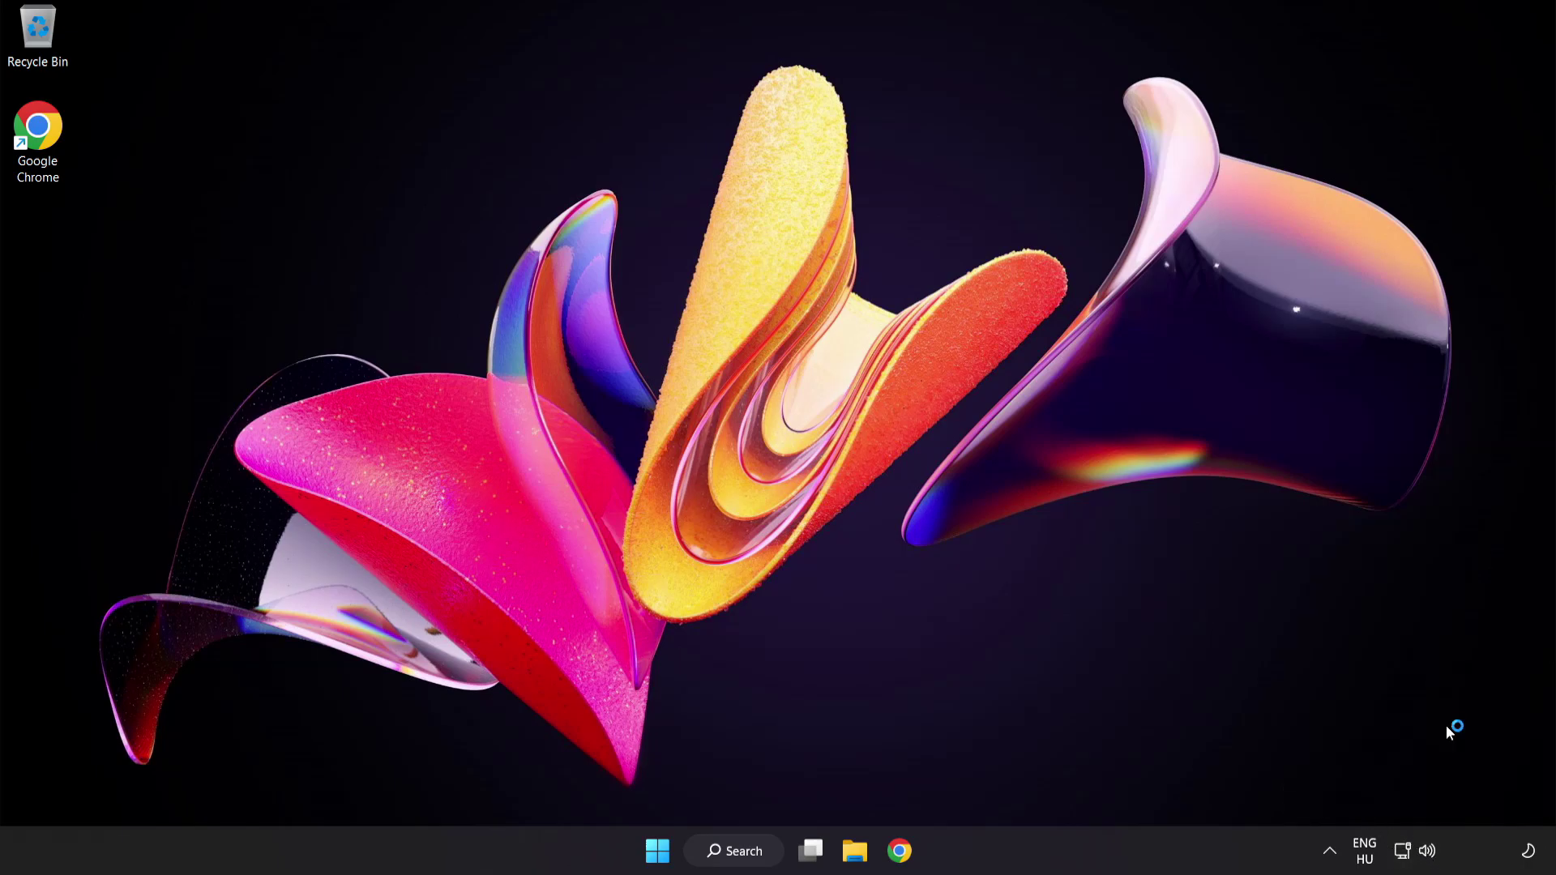